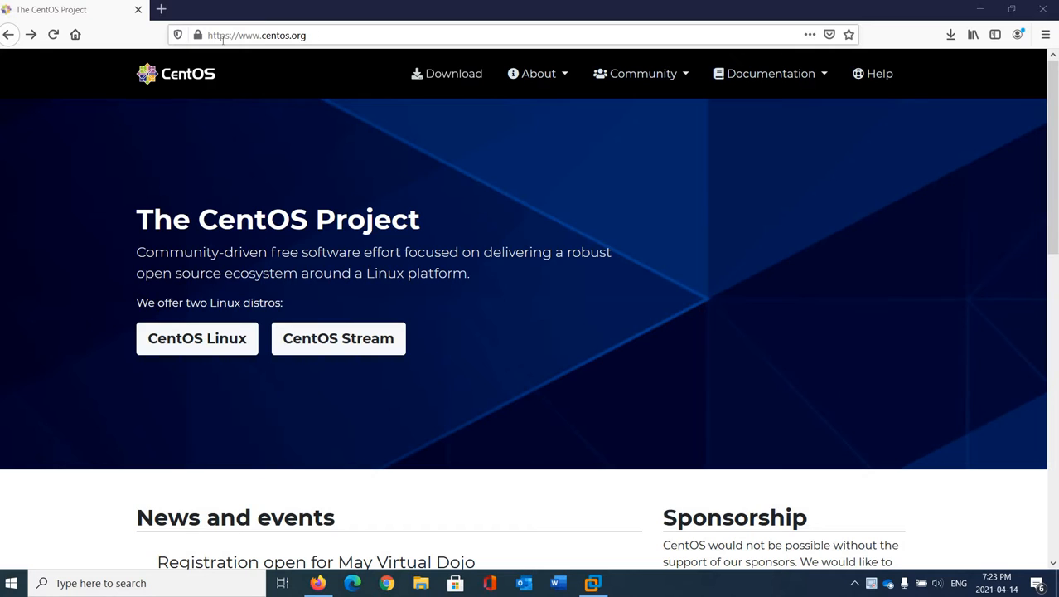
- Open the CentOS Download page from the centos.org header menu
click(440, 77)
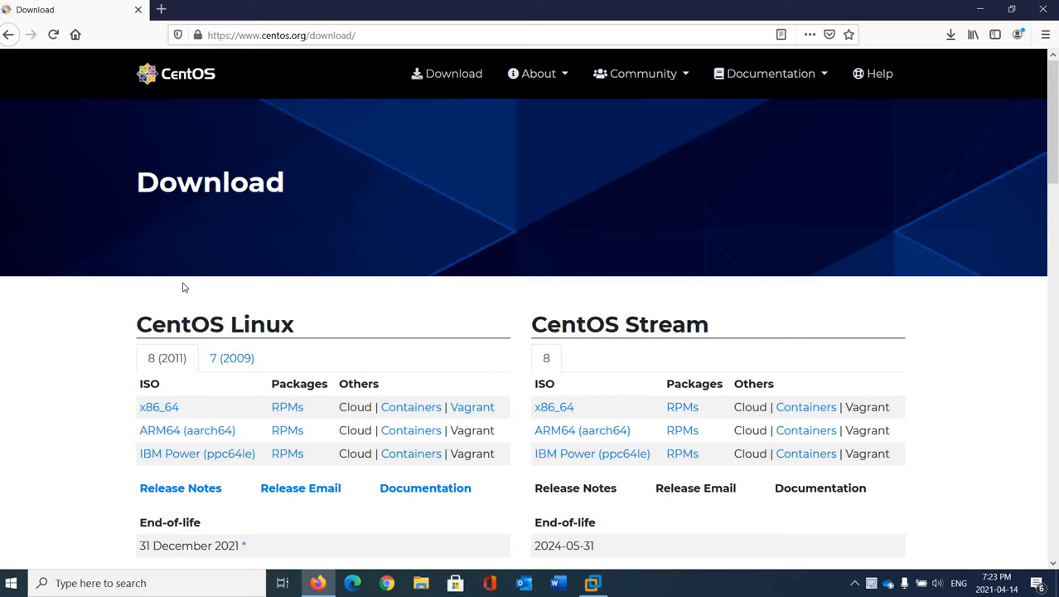
- Pick the CentOS Linux 8 x86_64 ISO and open the less.cogeco.net mirror listing
click(159, 409)
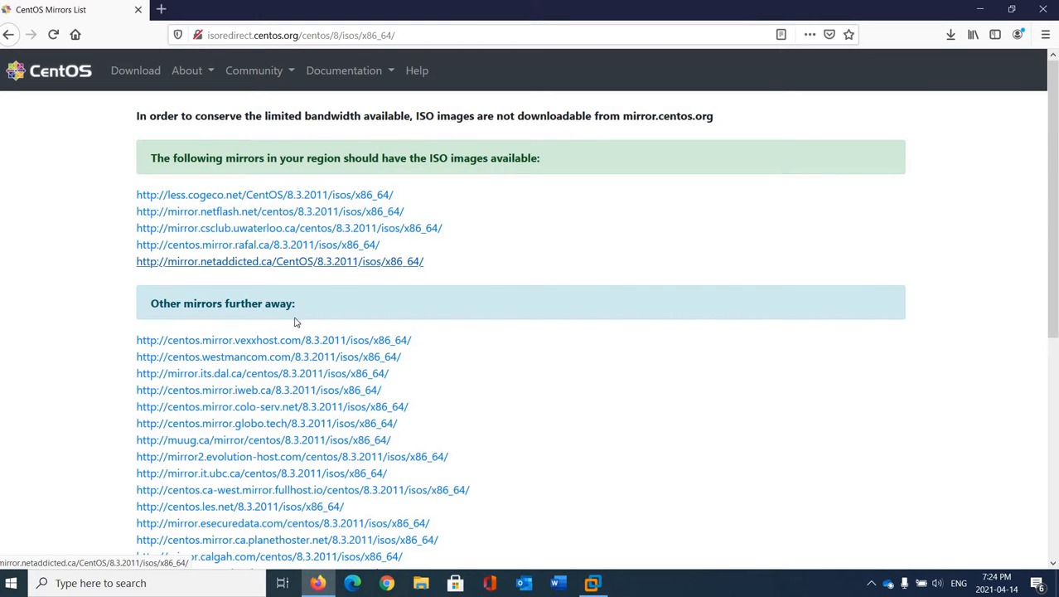
click(263, 194)
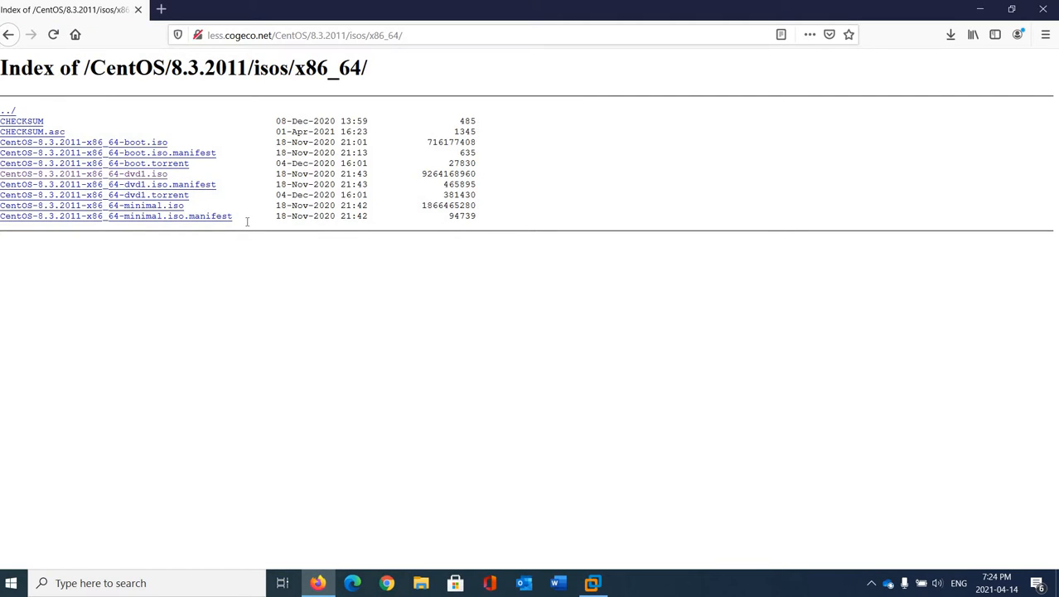
click(139, 176)
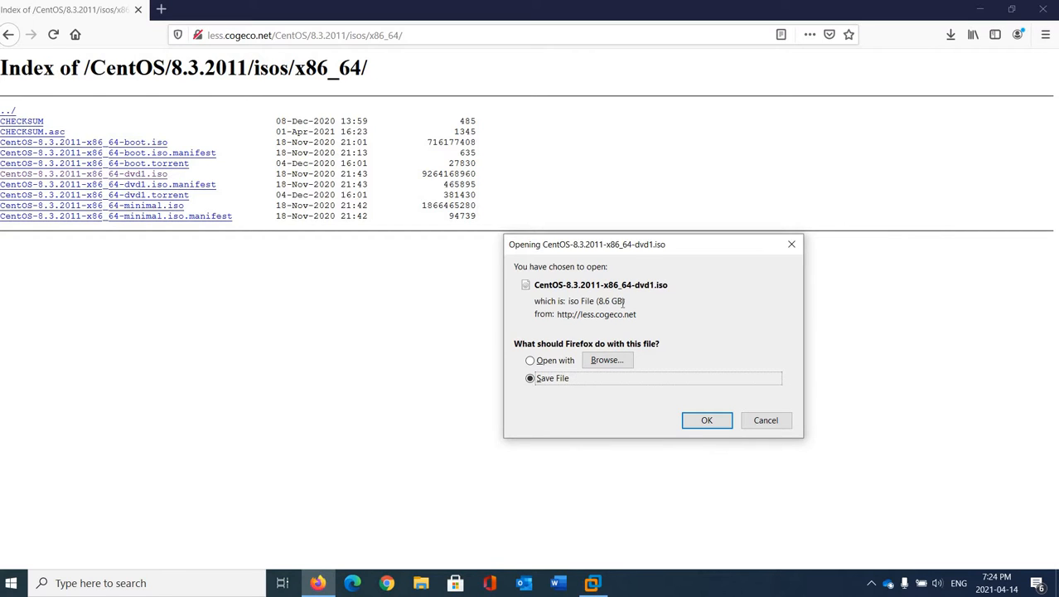
drag(624, 302, 594, 303)
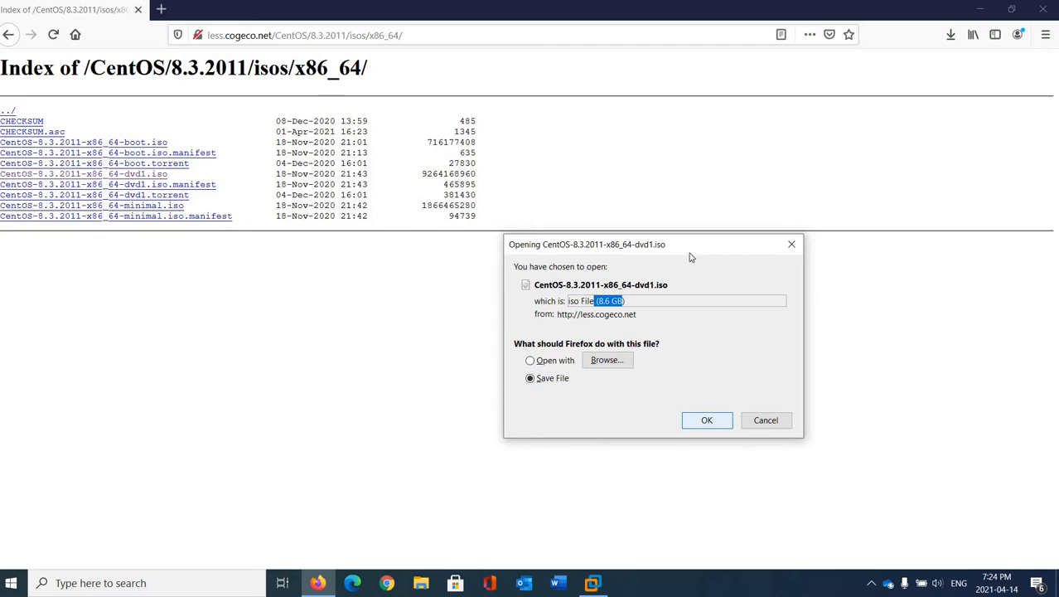
click(765, 420)
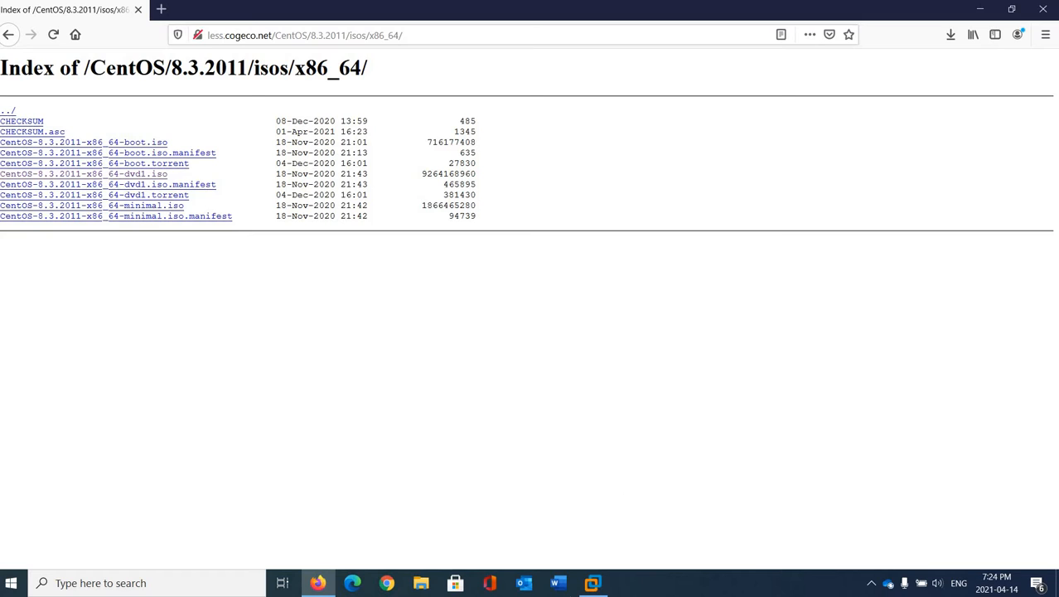
- Start a Typical new VM, installing the OS later, with Linux CentOS 8 64-bit as guest
click(591, 584)
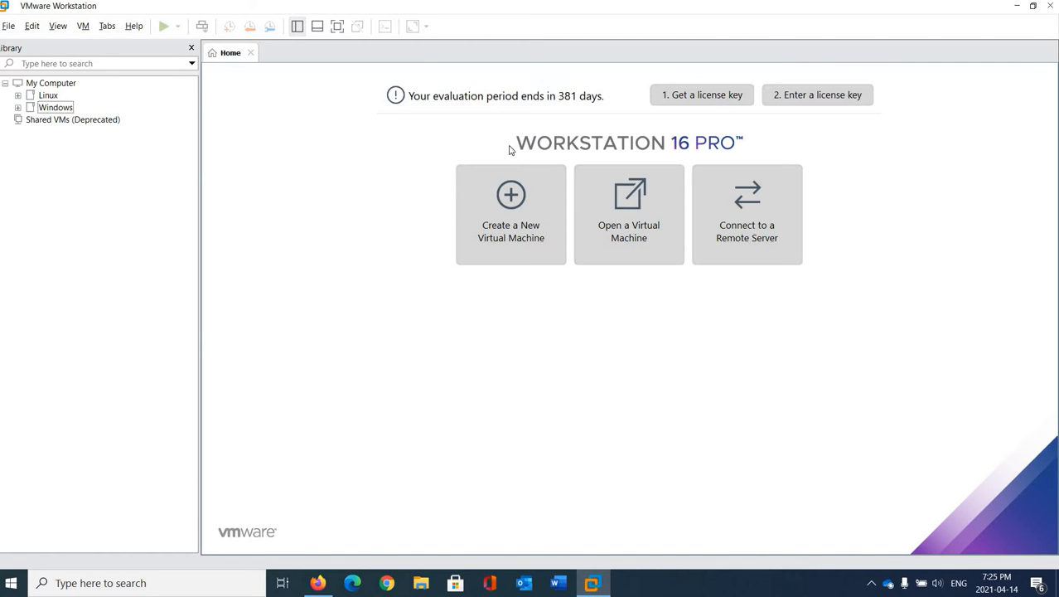
click(513, 217)
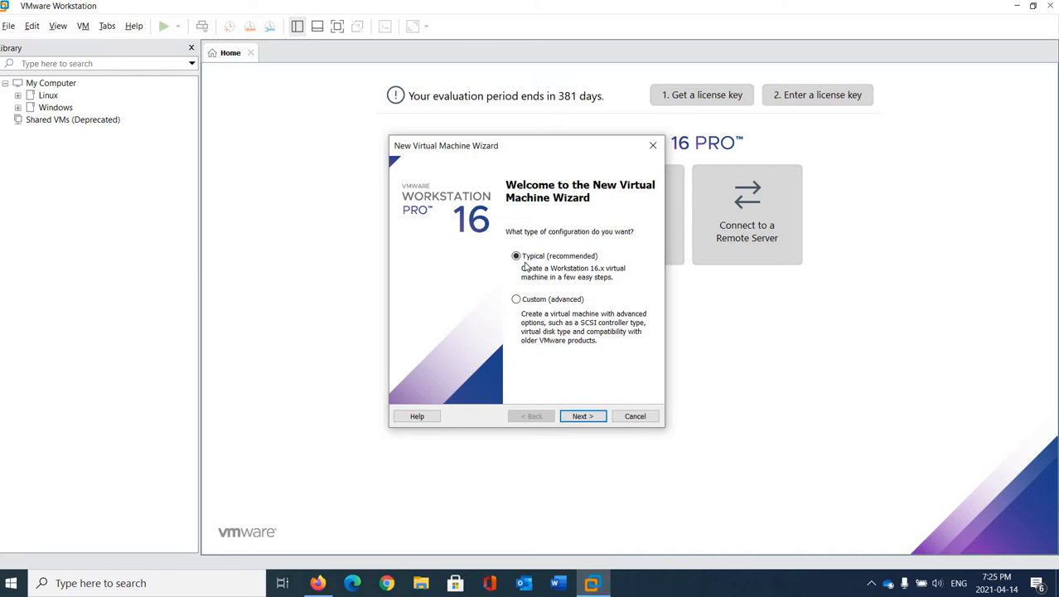
click(582, 416)
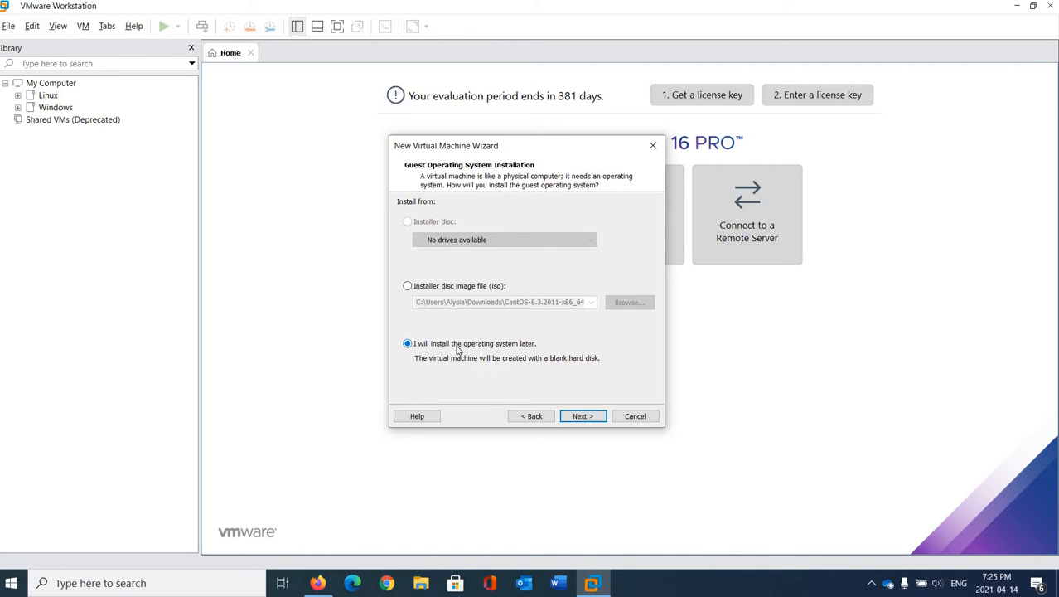
click(578, 417)
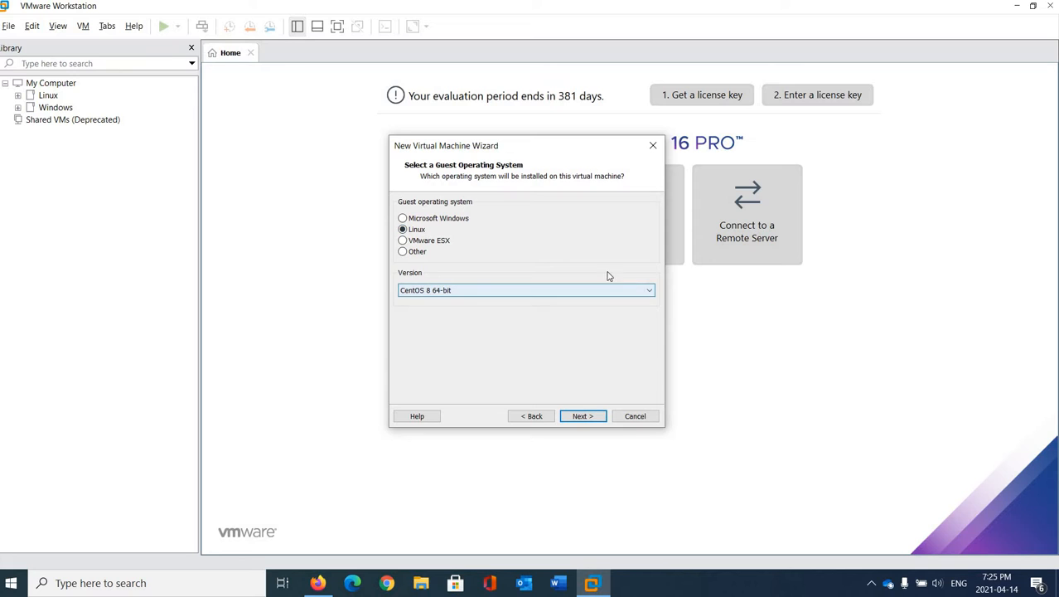
click(650, 297)
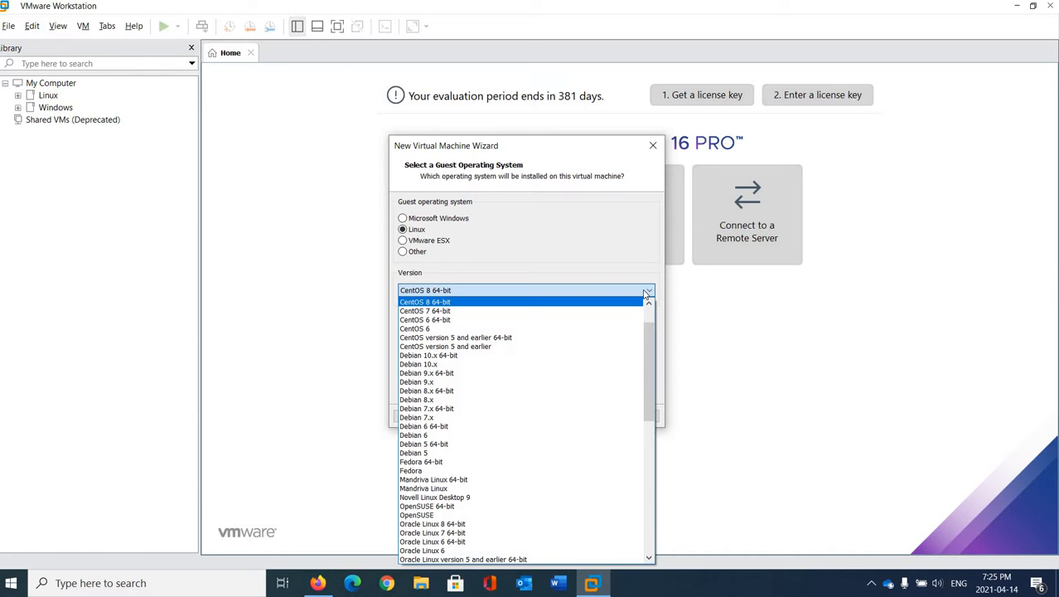
click(455, 306)
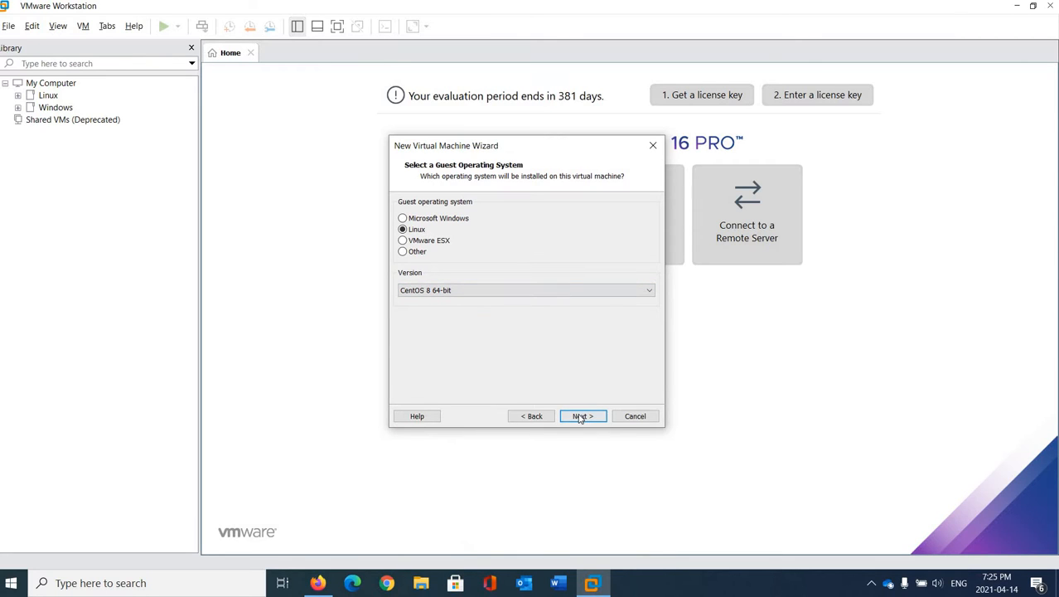
click(581, 417)
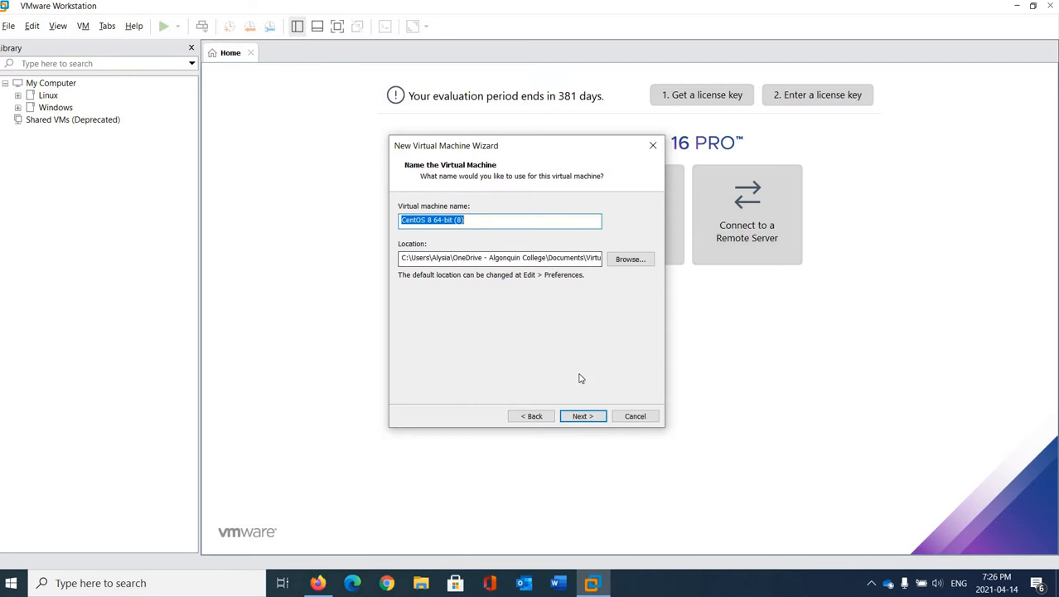
- Keep the default VM name and give it a 40 GB disk split into multiple files
click(578, 417)
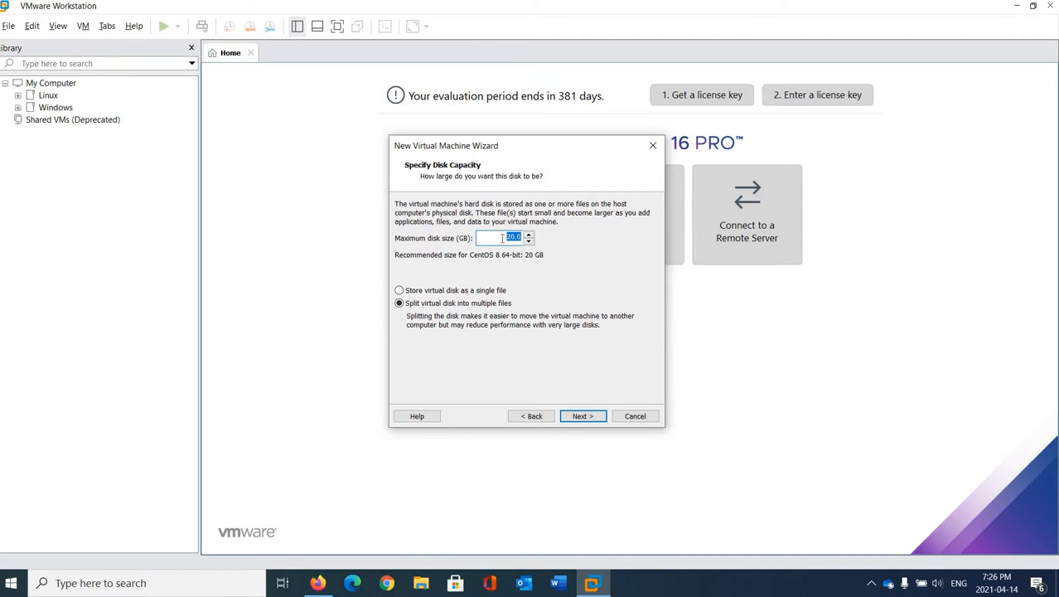
key(BackSpace)
click(554, 292)
click(420, 305)
click(583, 416)
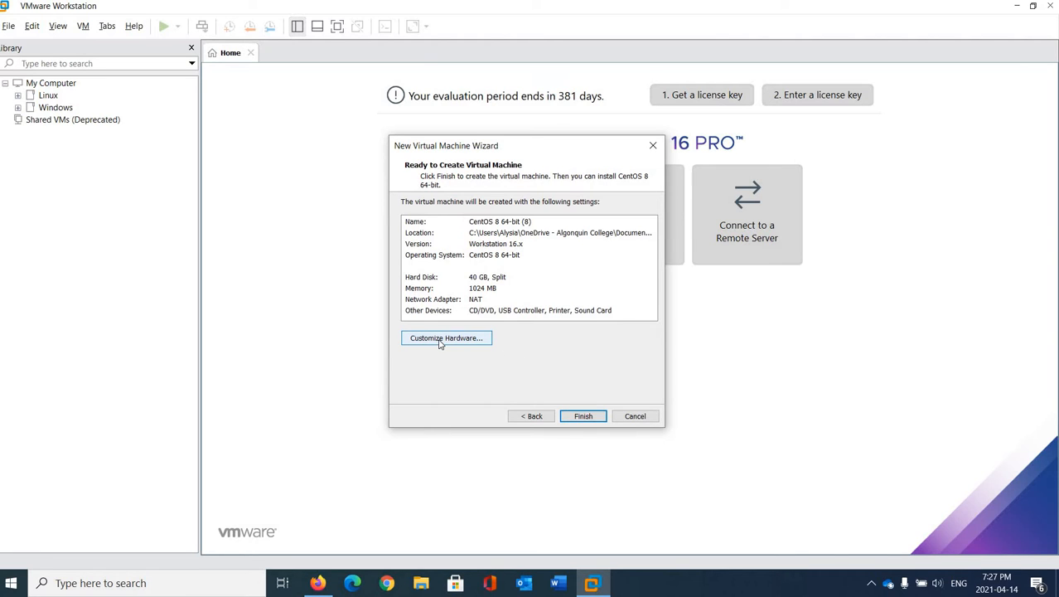
- Finish creating the VM and raise its memory to 4392 MB in its settings
click(583, 417)
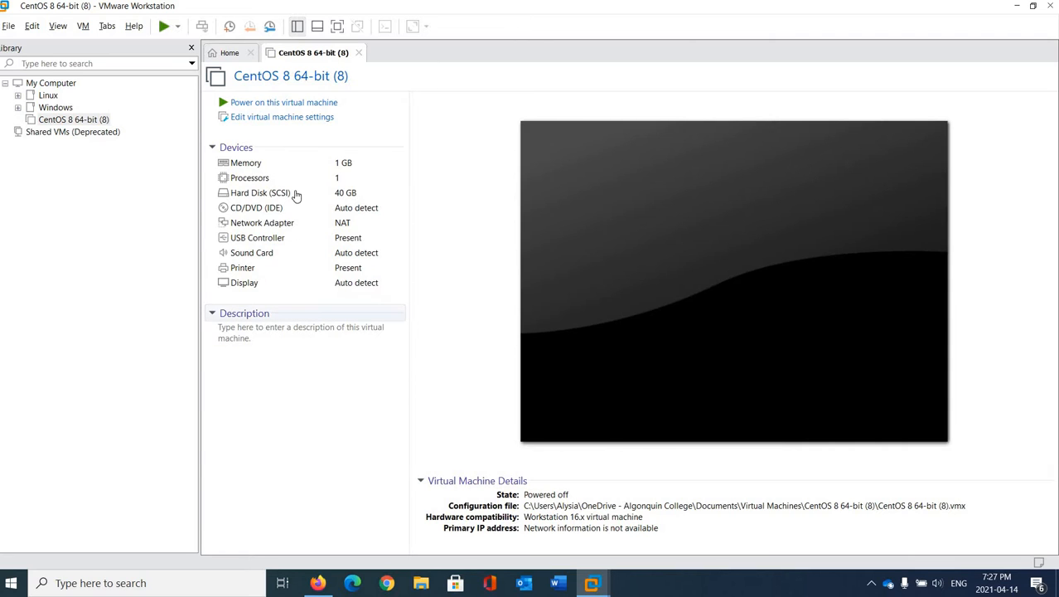
click(274, 121)
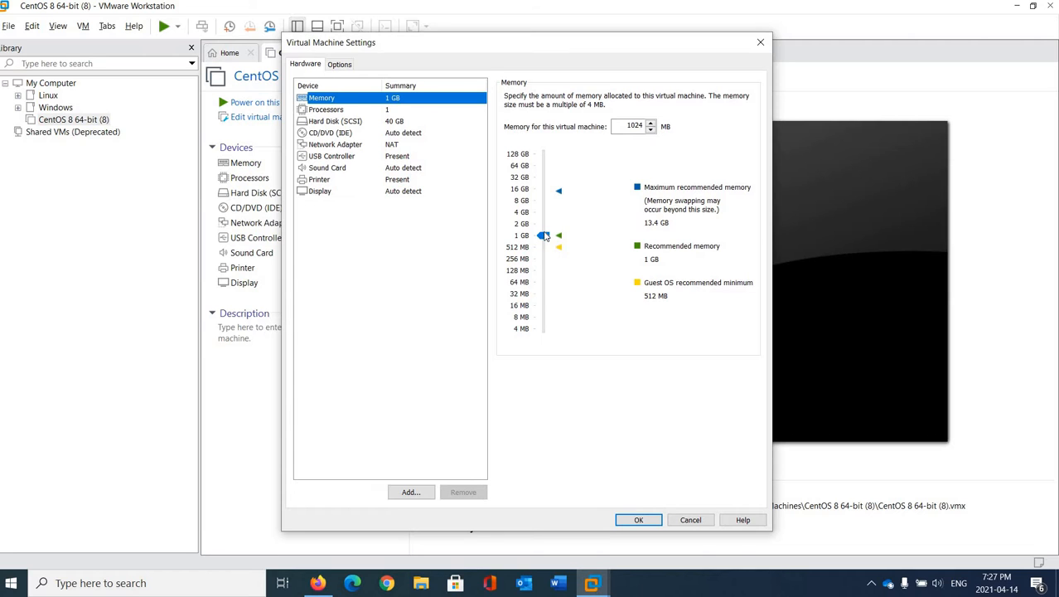
drag(545, 237, 537, 217)
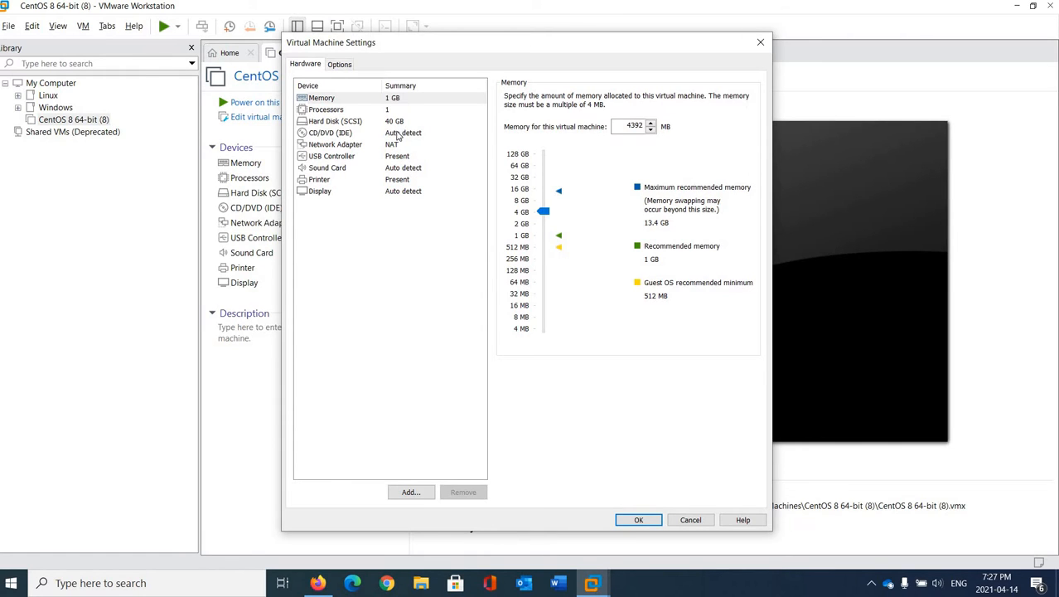
click(326, 134)
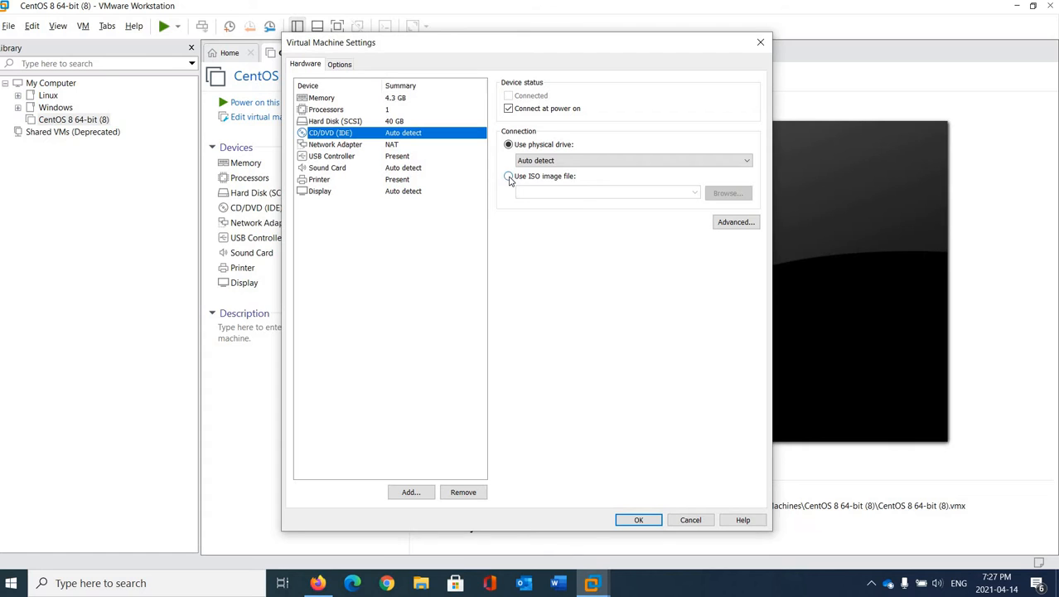
- Point the CD/DVD drive at the CentOS-8.3.2011-x86_64-dvd1 ISO in Downloads
click(509, 177)
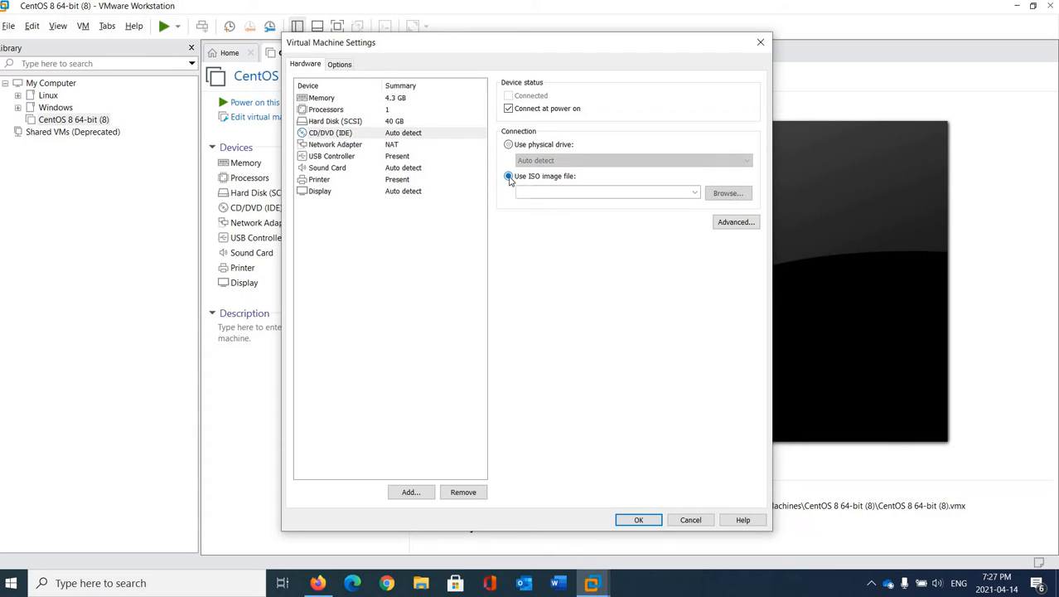
click(736, 197)
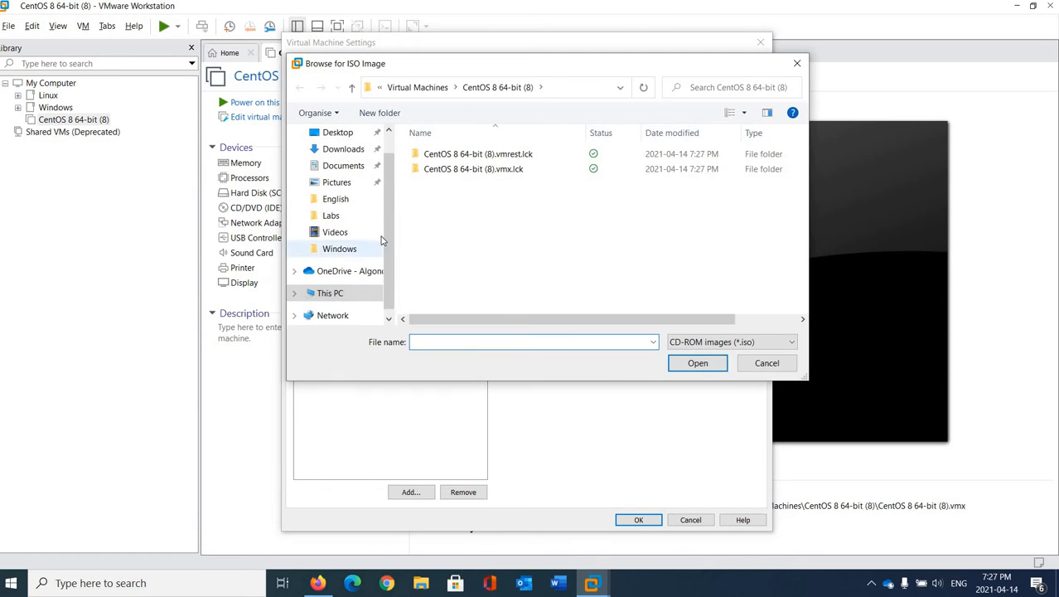
scroll(351, 199, up, 1)
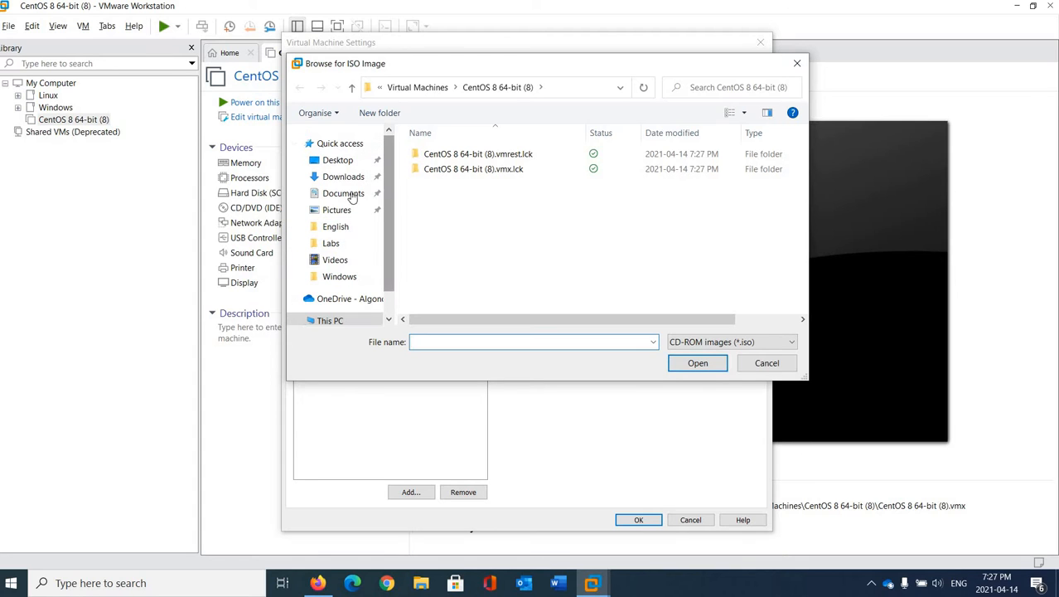
click(355, 178)
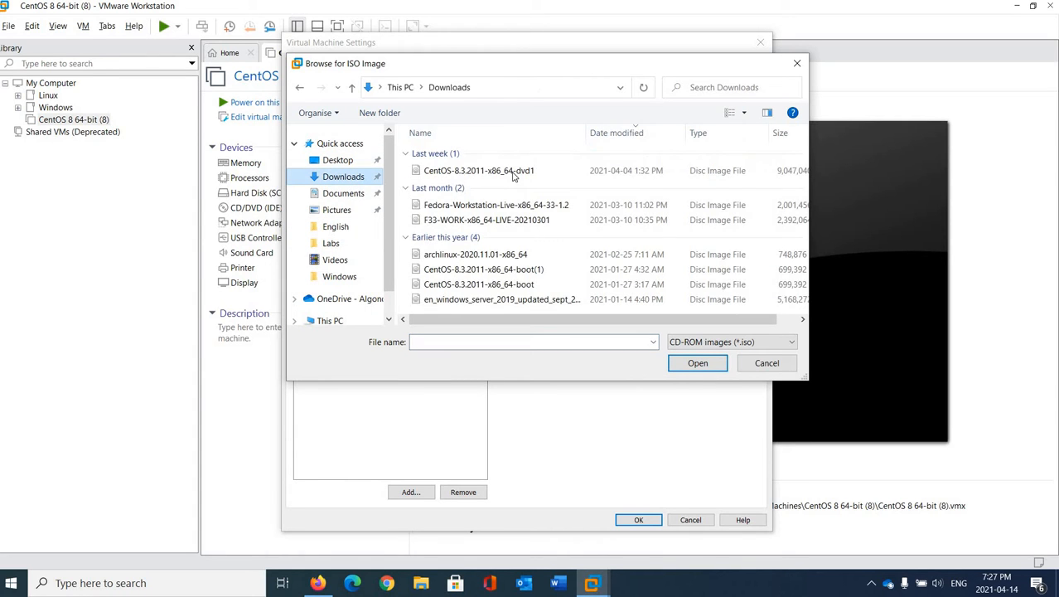
click(514, 171)
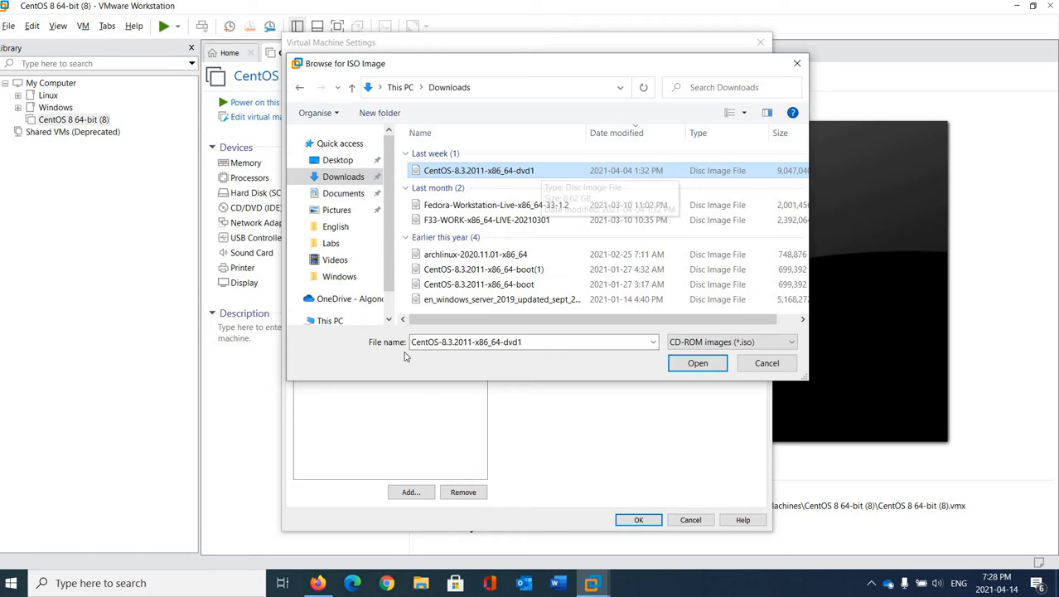
click(698, 364)
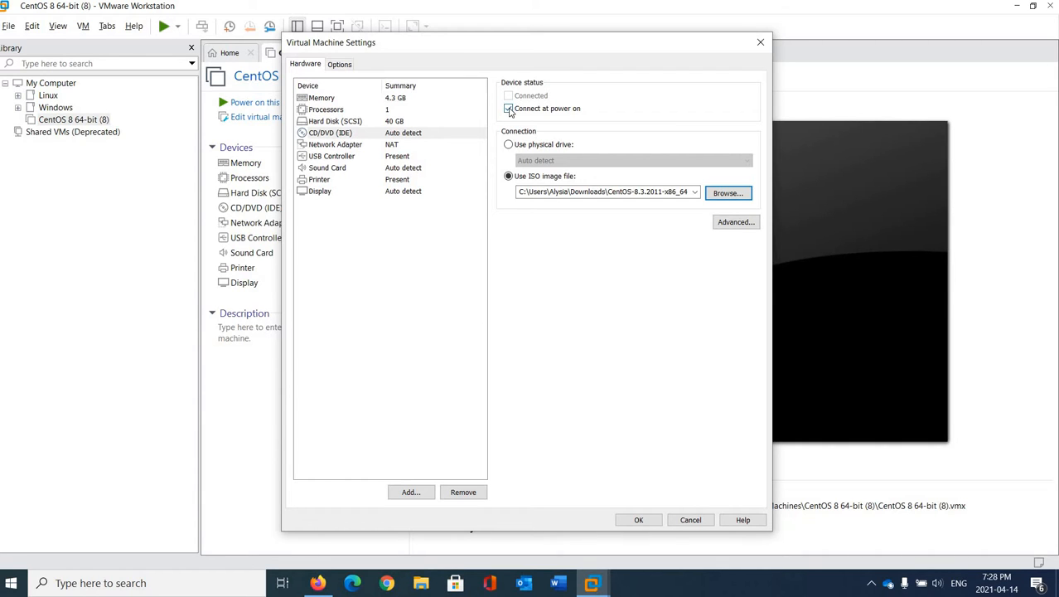
- Save the memory and ISO settings and bring up the VM's power-on options
click(639, 520)
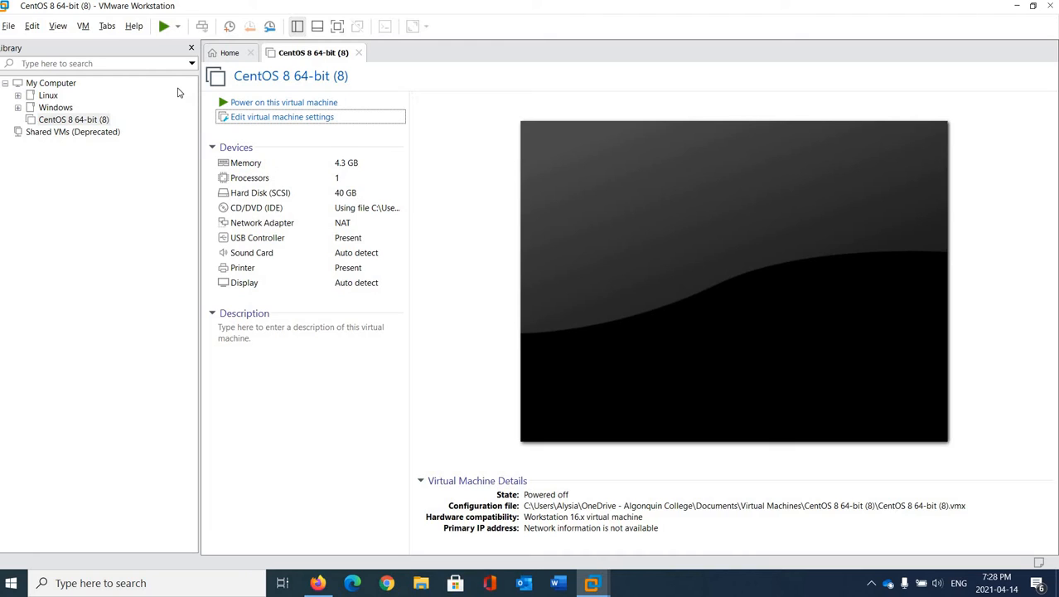
click(178, 27)
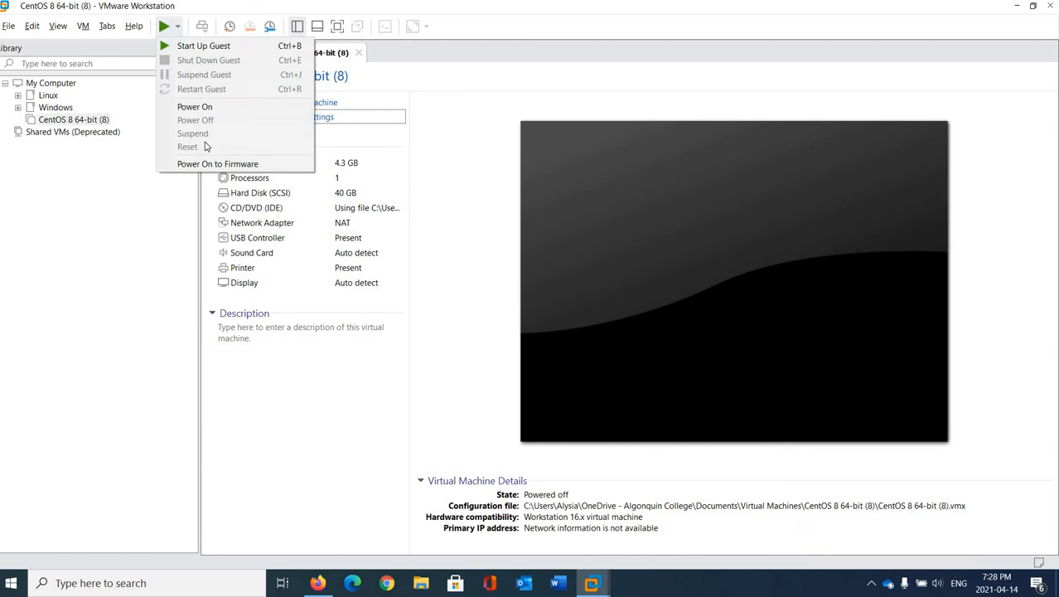
- Power the VM on into BIOS setup and move CD-ROM Drive first in the boot order
click(265, 169)
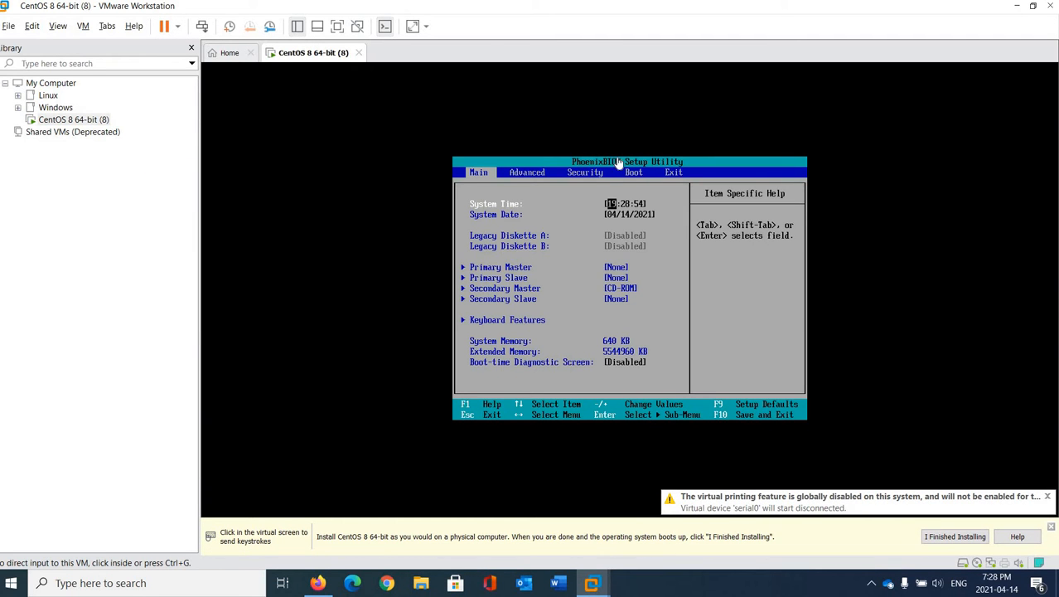
click(729, 299)
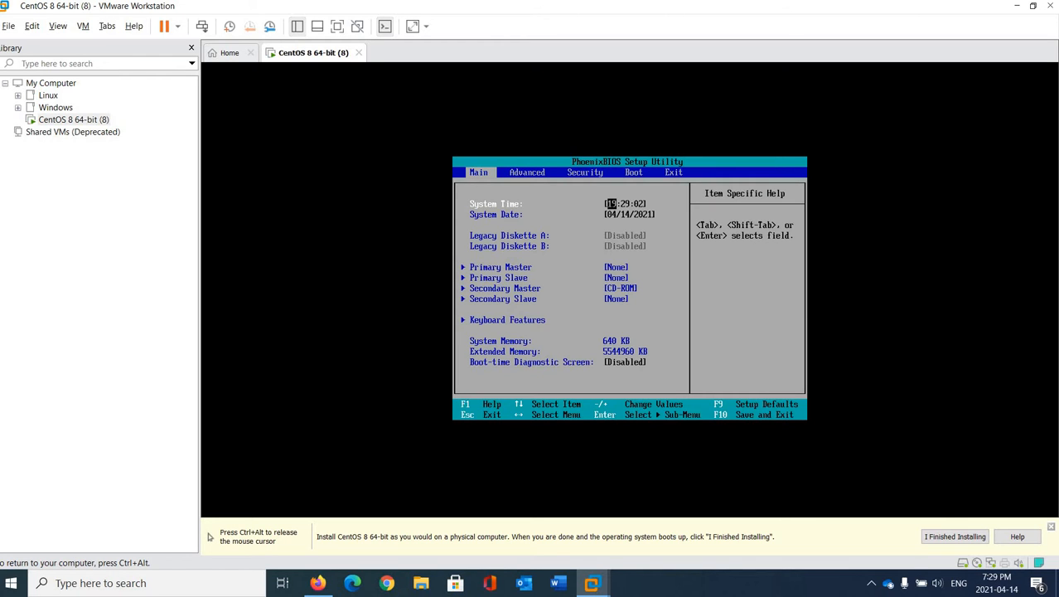
key(Right)
key(Right)
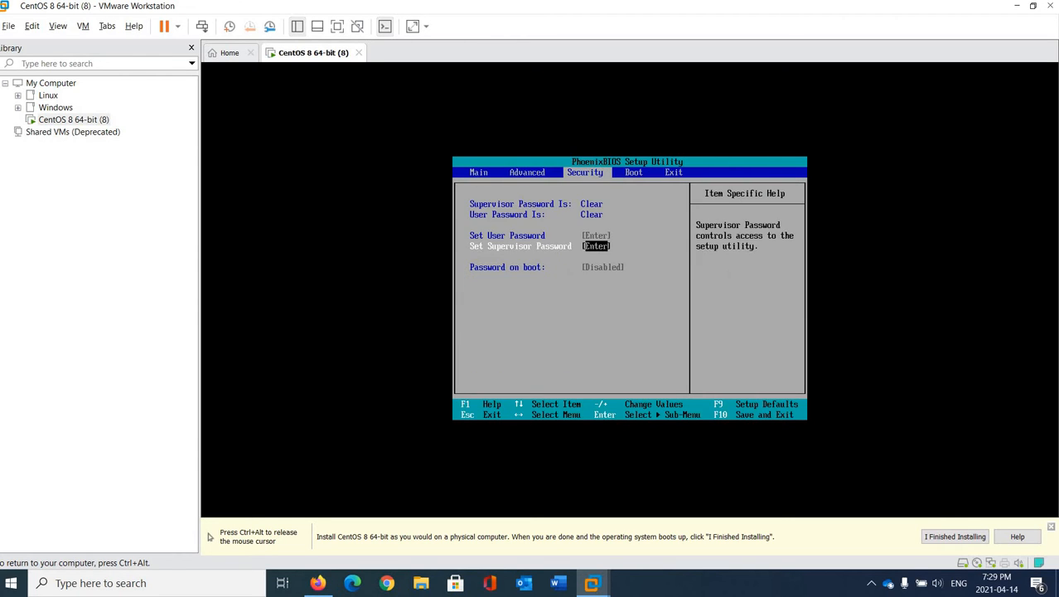
key(Right)
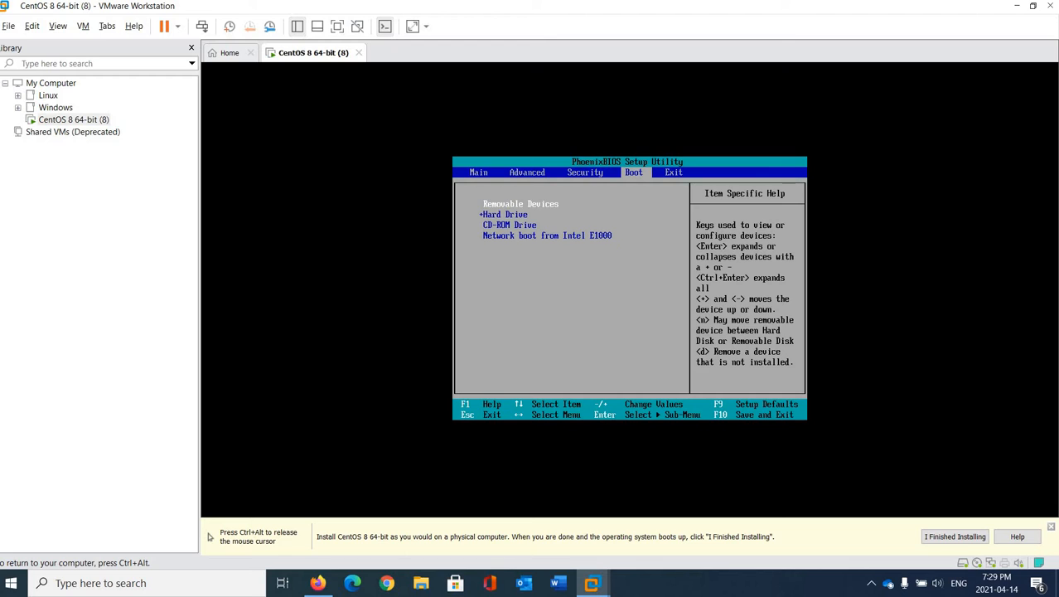
key(Down)
key(Down)
key(plus)
key(plus)
- Exit the BIOS saving changes so the VM restarts into the CentOS boot menu
key(Right)
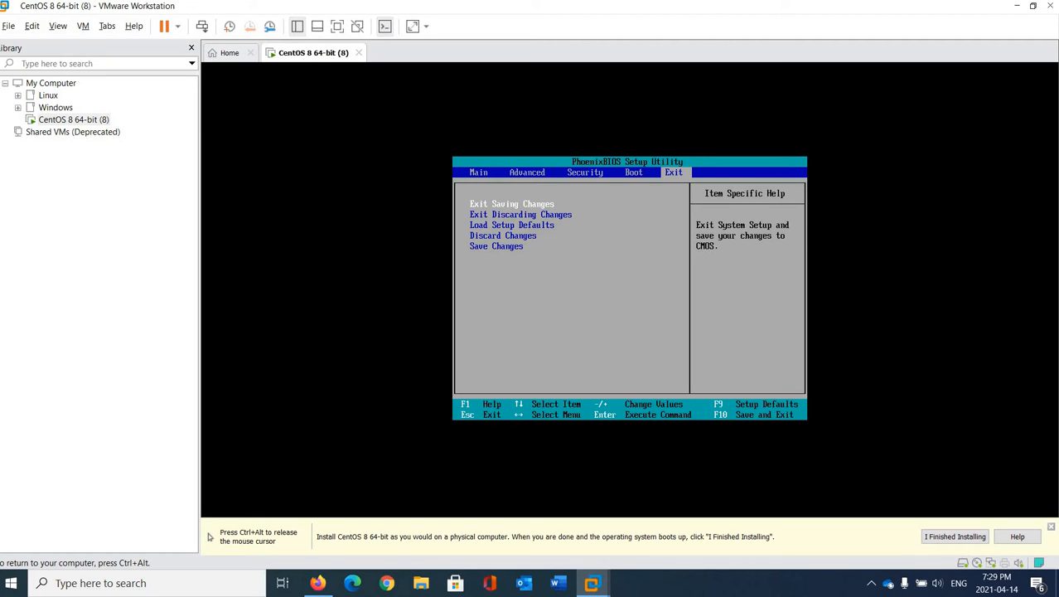
key(Return)
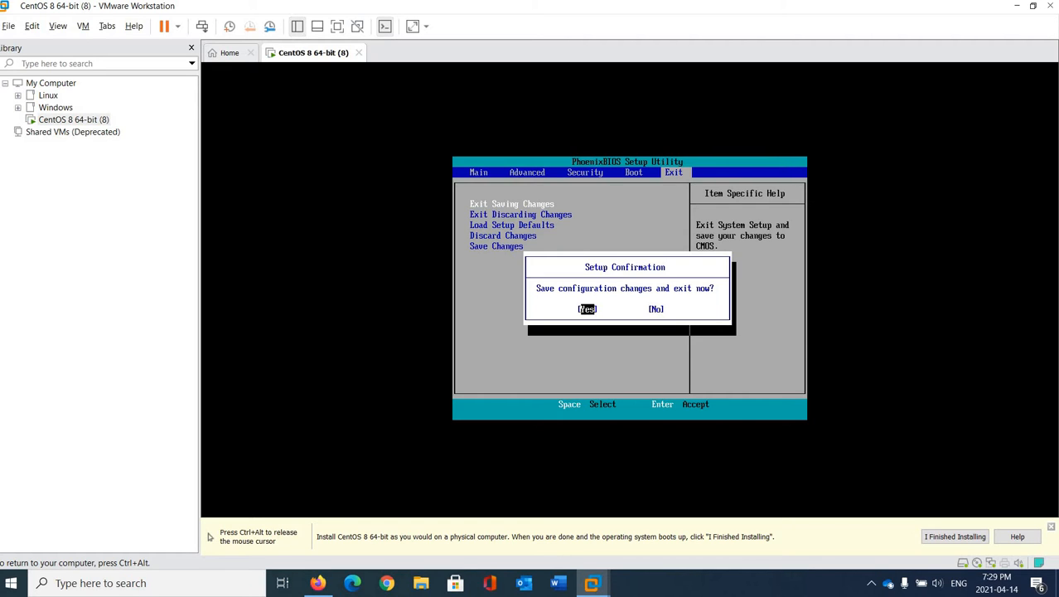
key(Return)
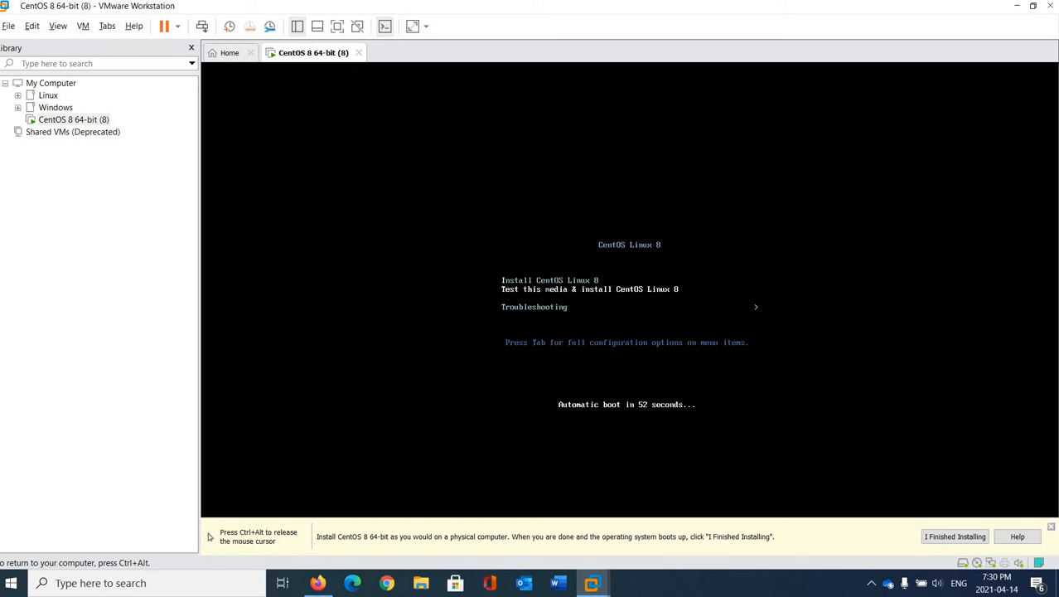
- Choose 'Install CentOS Linux 8' from the boot menu and let it reach the welcome screen
key(Return)
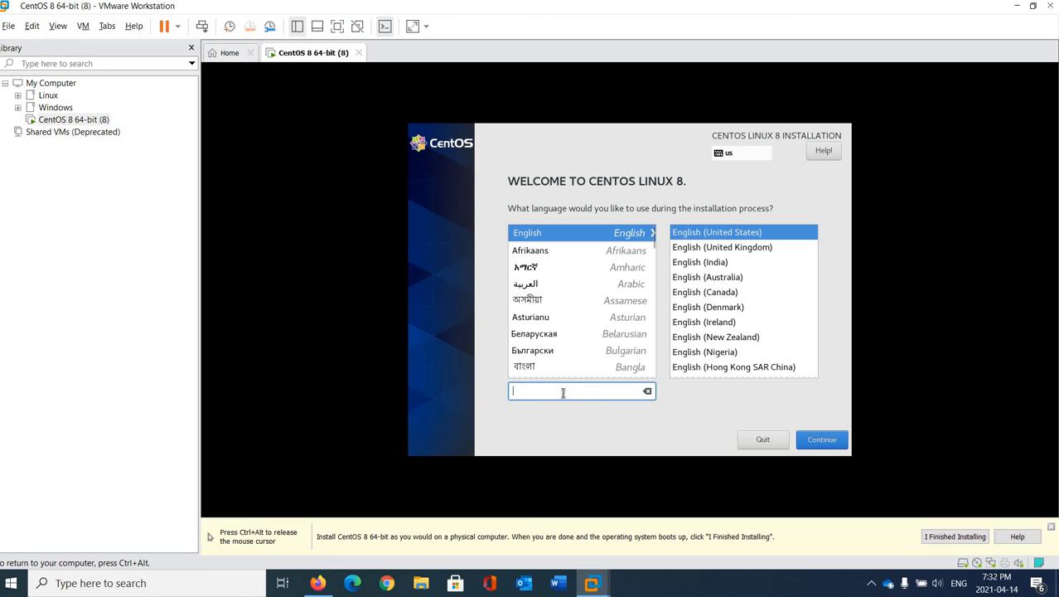
- Accept English (United States) as the installer language and go on to the Installation Summary
click(568, 232)
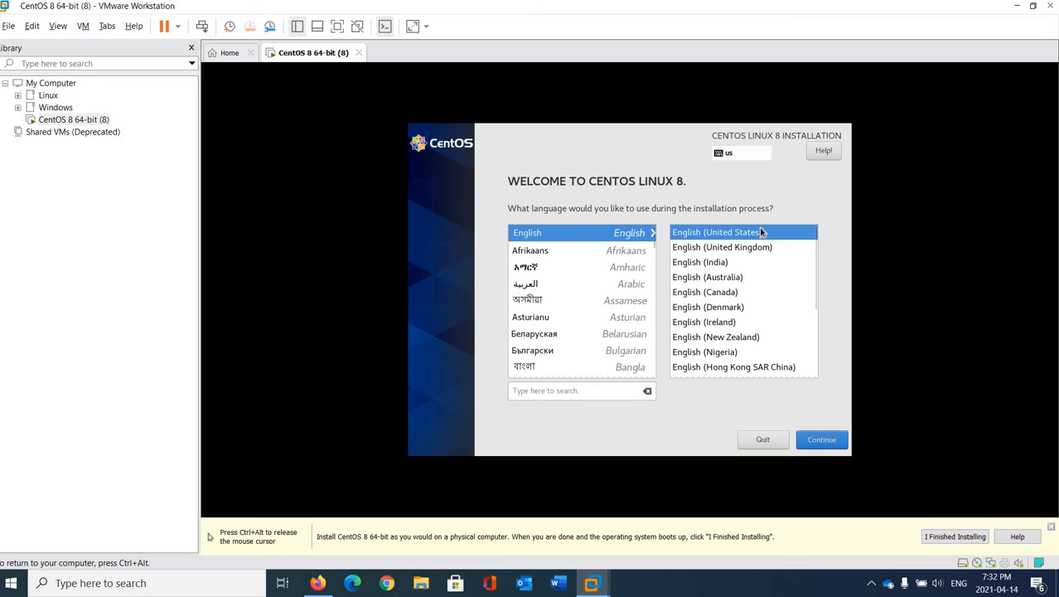
key(ctrl+alt)
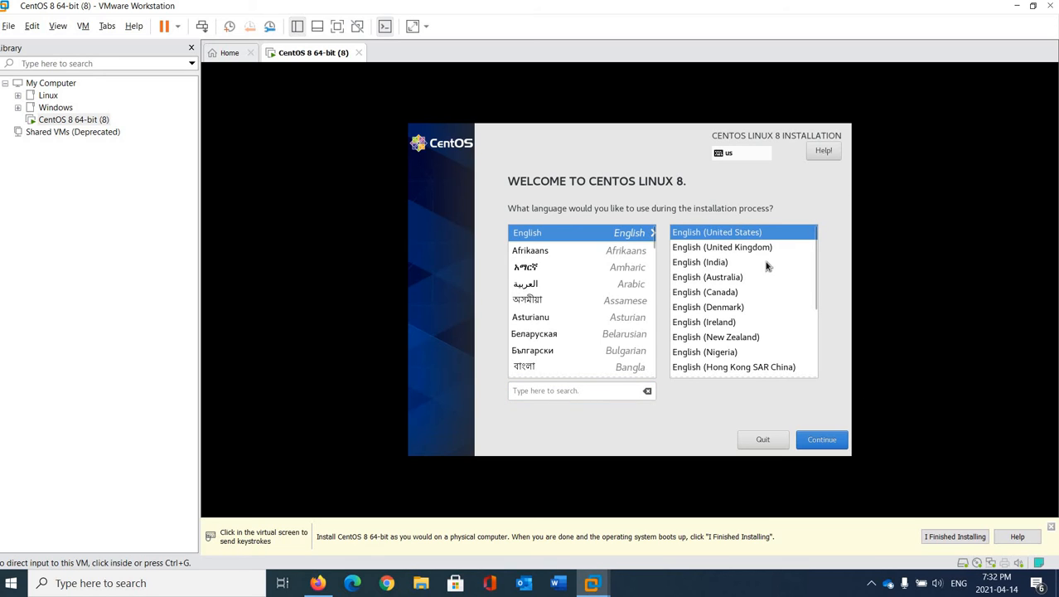
click(828, 441)
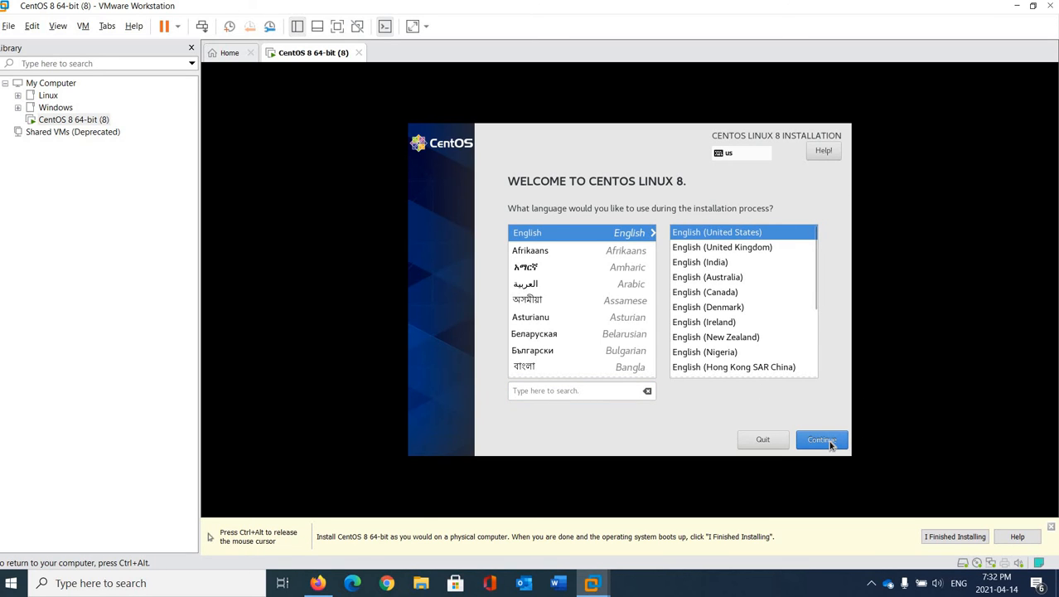
click(830, 444)
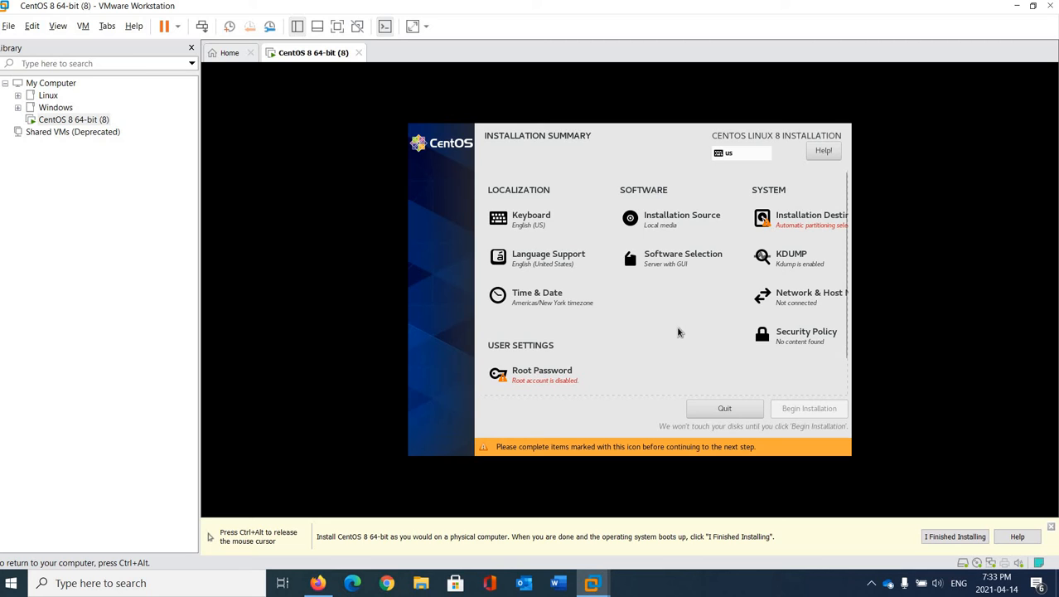
- Accept automatic partitioning of the 40 GiB disk and switch Ethernet (ens33) on
click(796, 225)
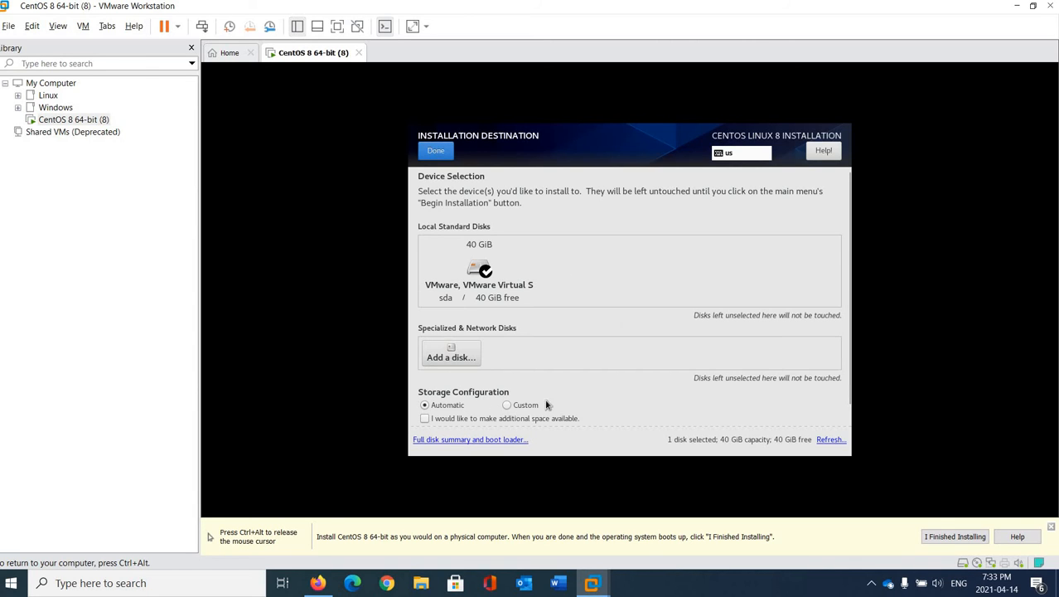
click(436, 152)
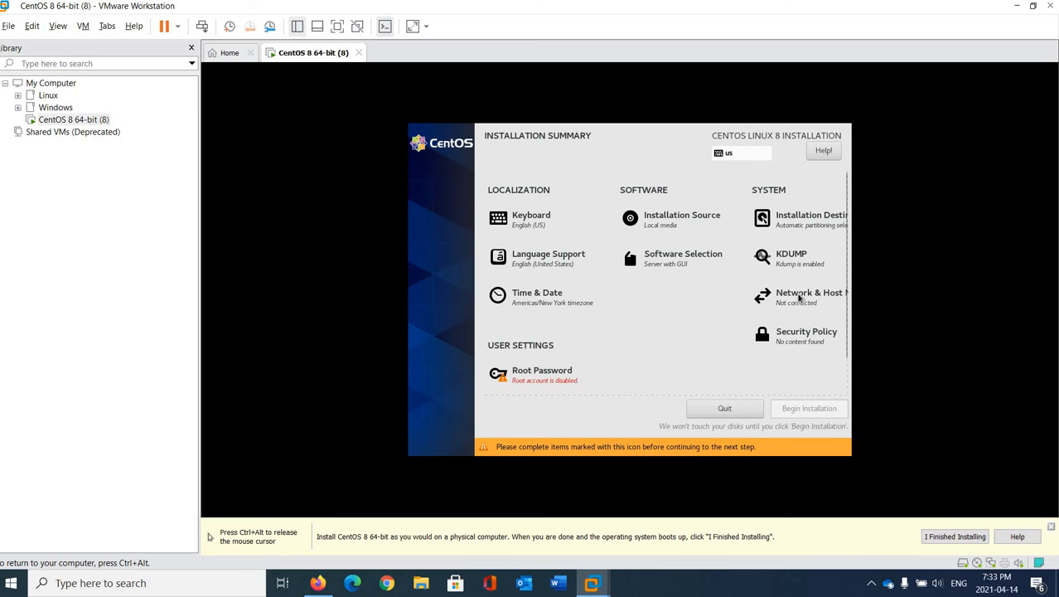
click(800, 297)
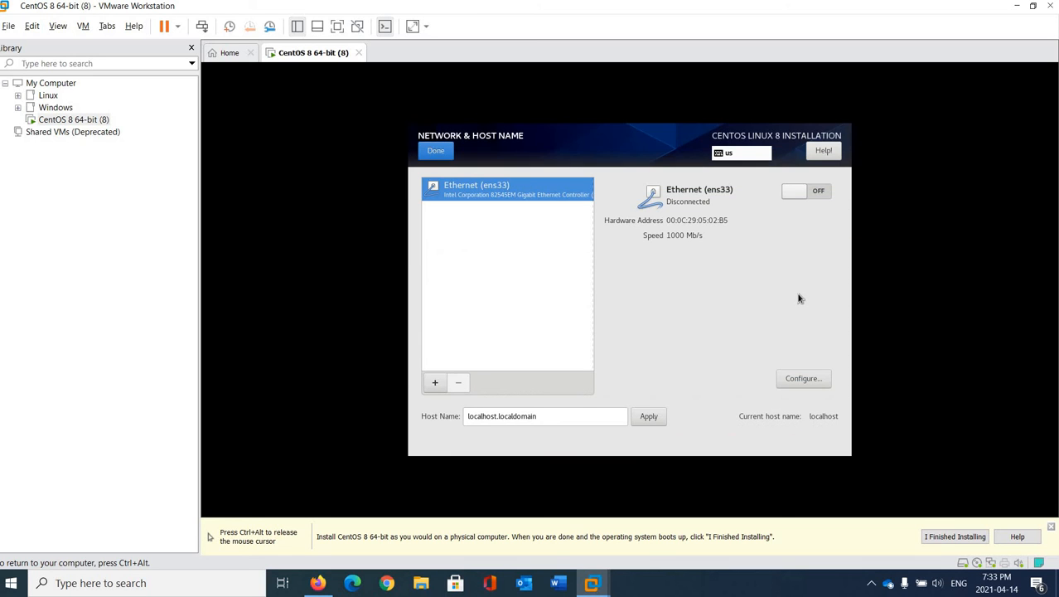
click(818, 196)
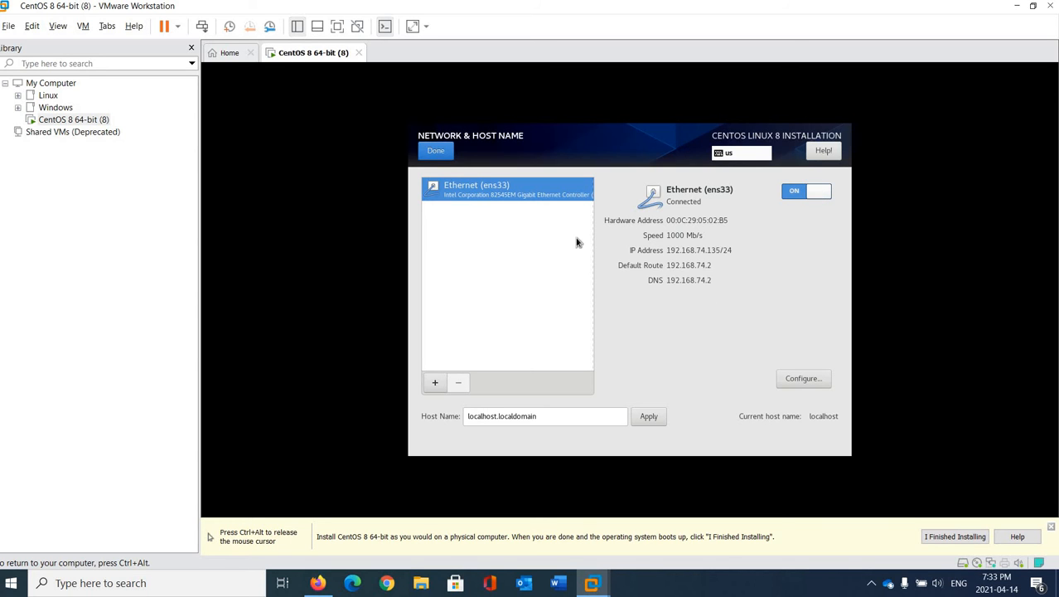
click(443, 149)
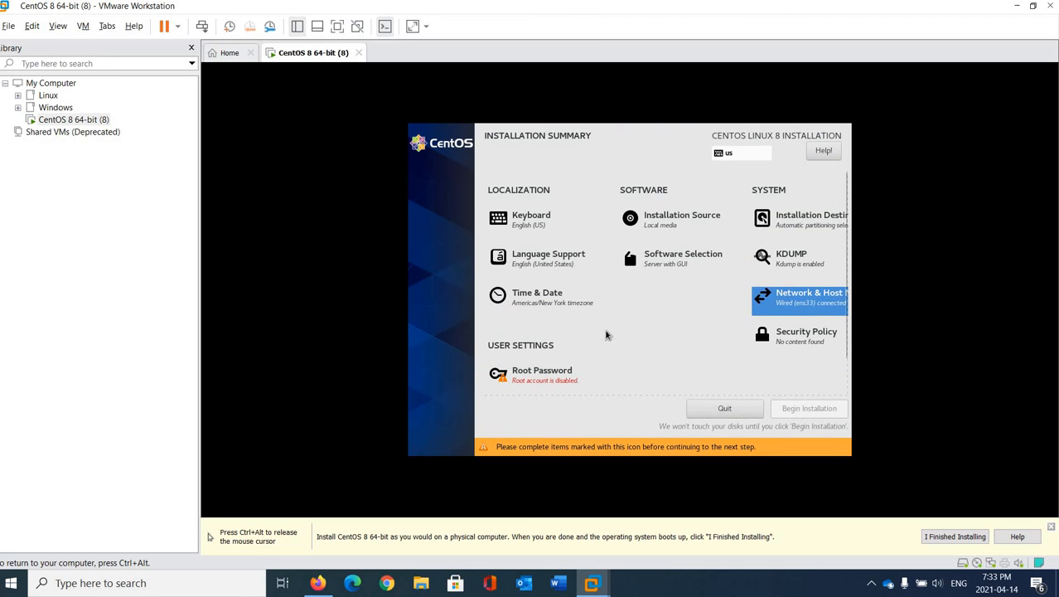
- Enter and confirm the root password, accepting the weak-password warning
click(535, 382)
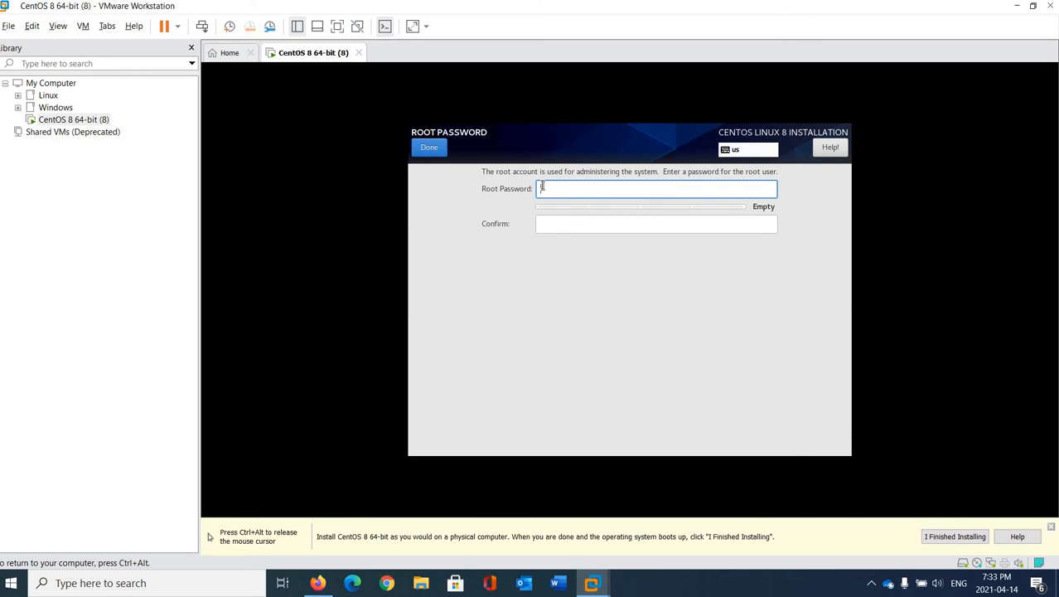
text(********)
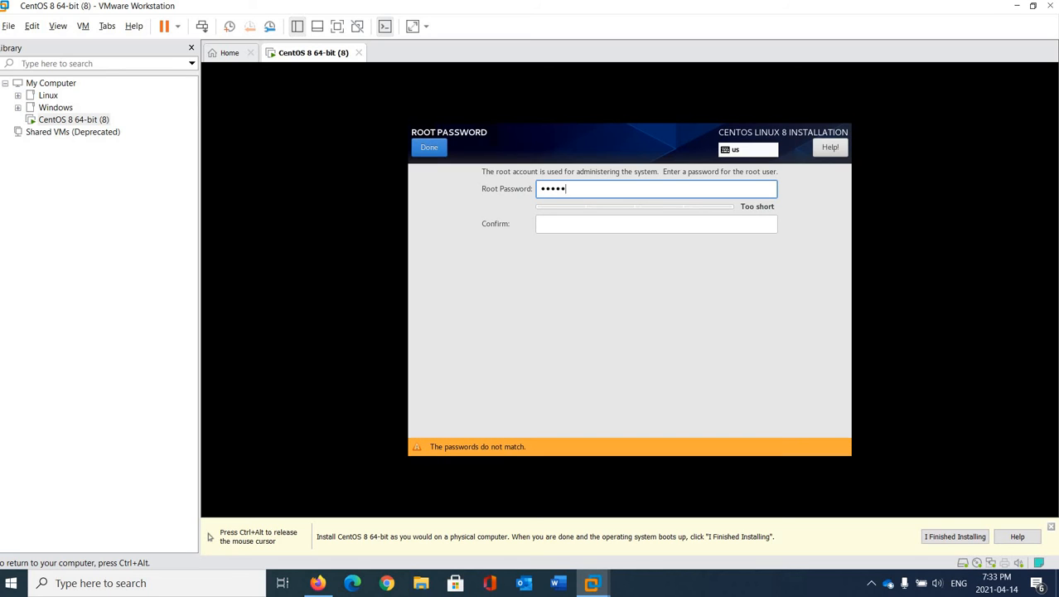
text(**)
click(578, 229)
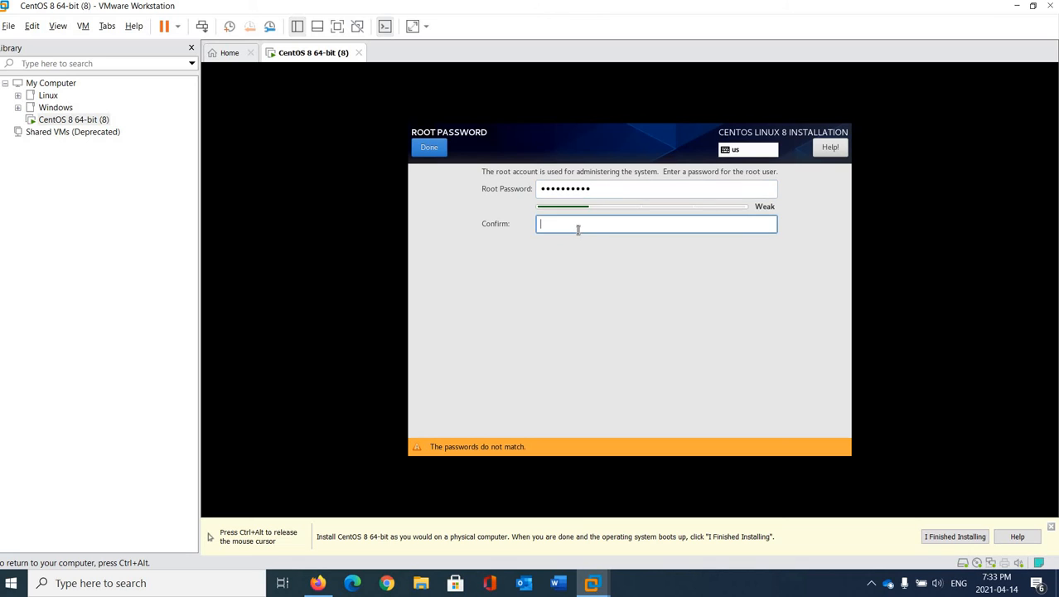
text(**********)
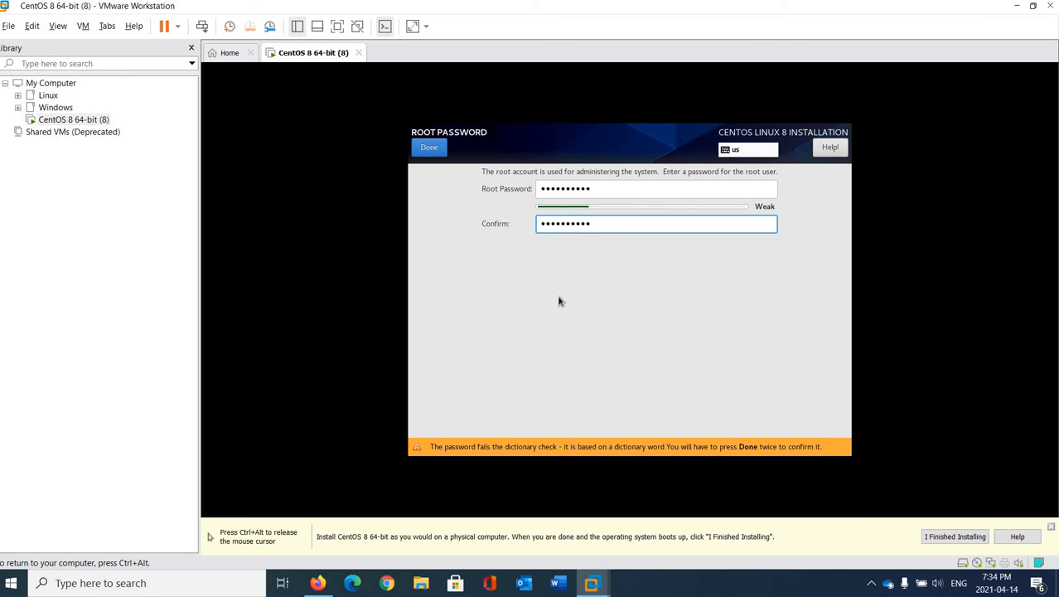
click(429, 150)
click(430, 149)
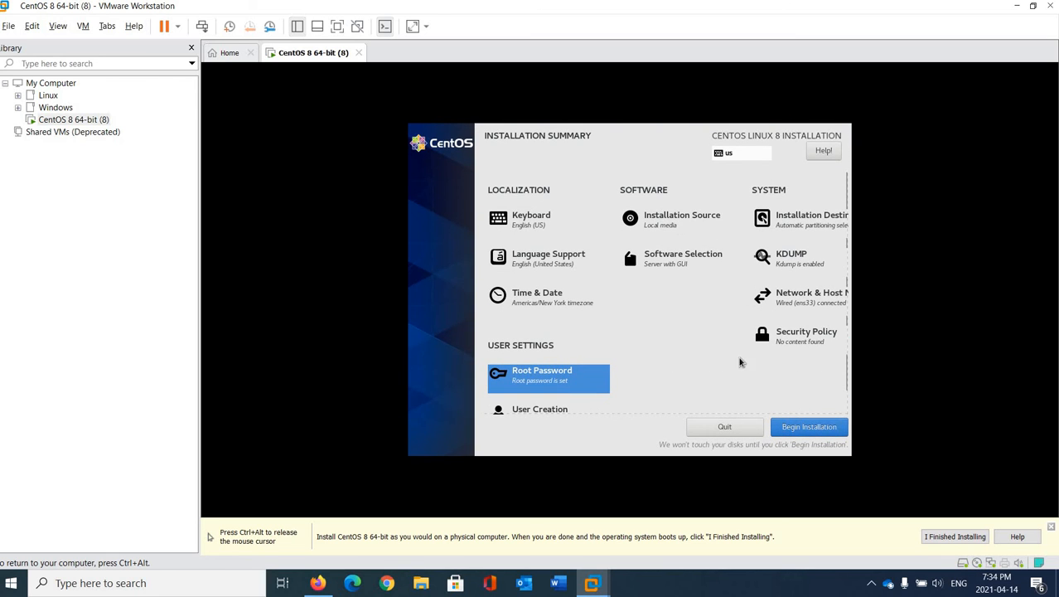
- Begin the CentOS 8 installation and let it reboot to the graphical login screen
click(806, 430)
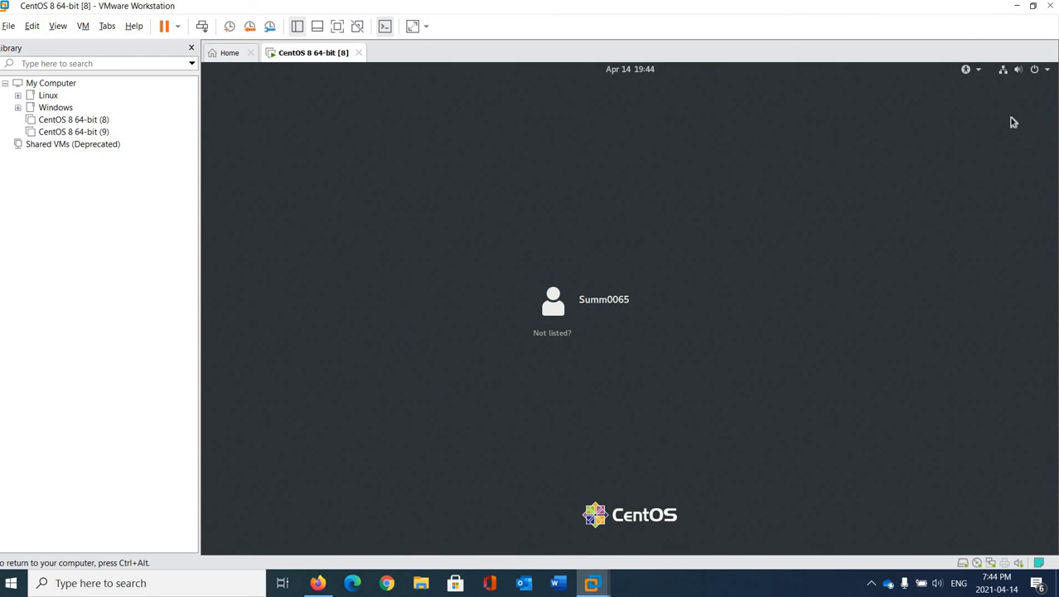
click(1048, 73)
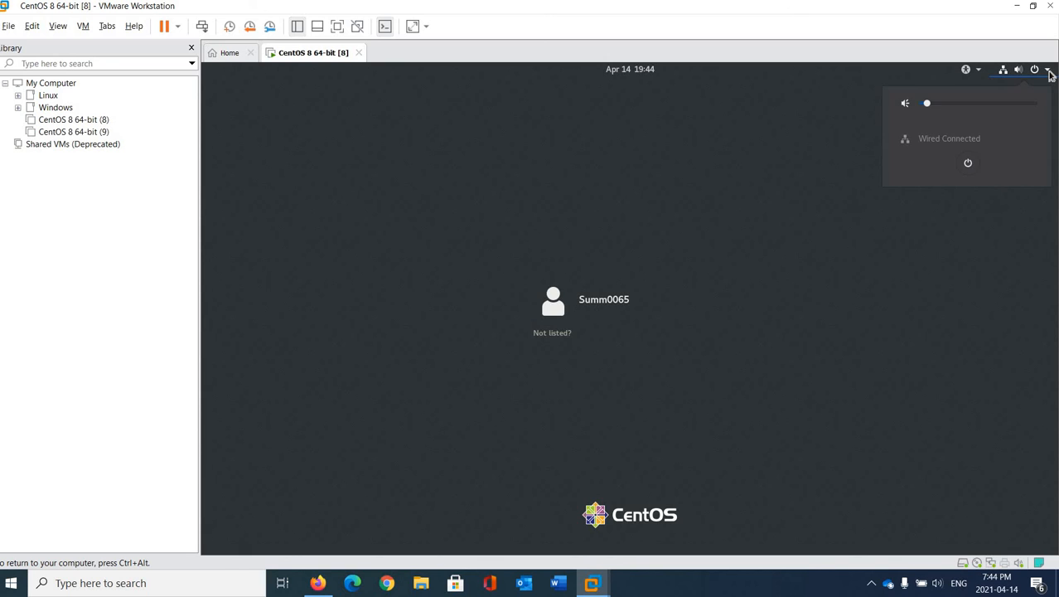
click(1048, 72)
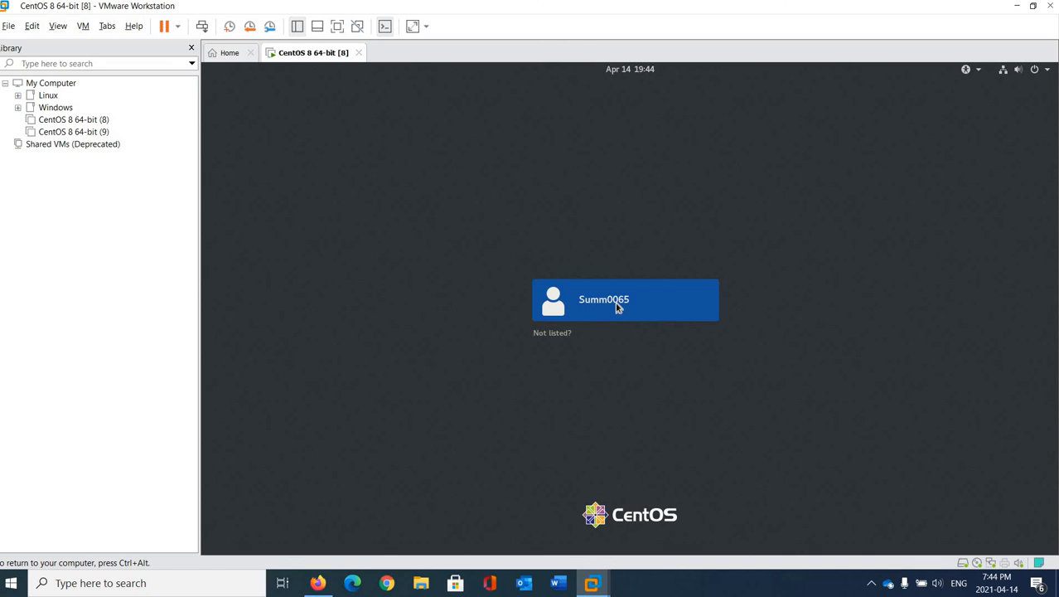
- Log in via 'Not listed?' with username root and the root password
click(566, 334)
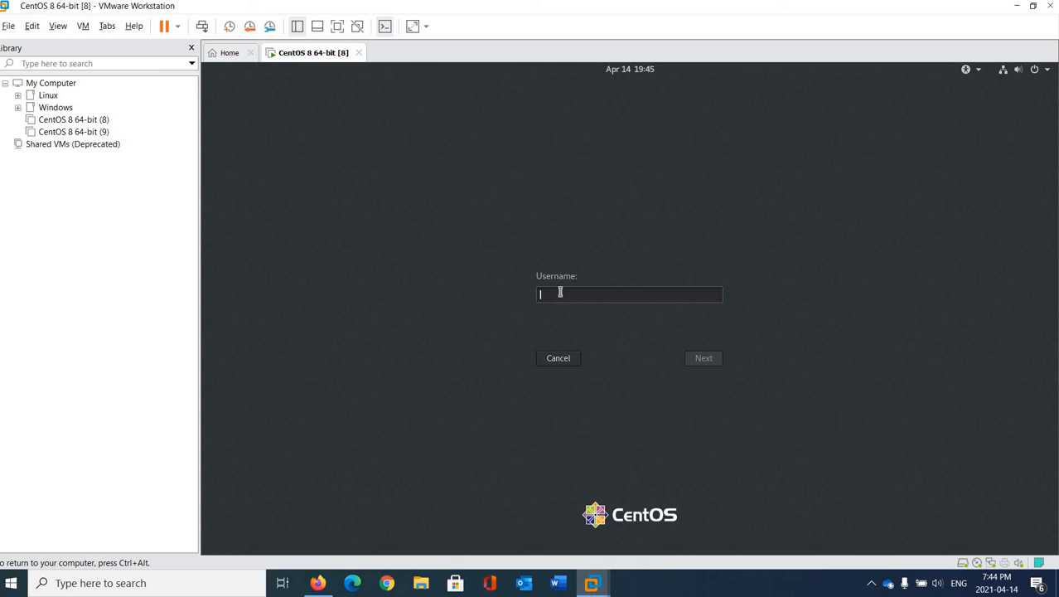
text(root)
click(702, 358)
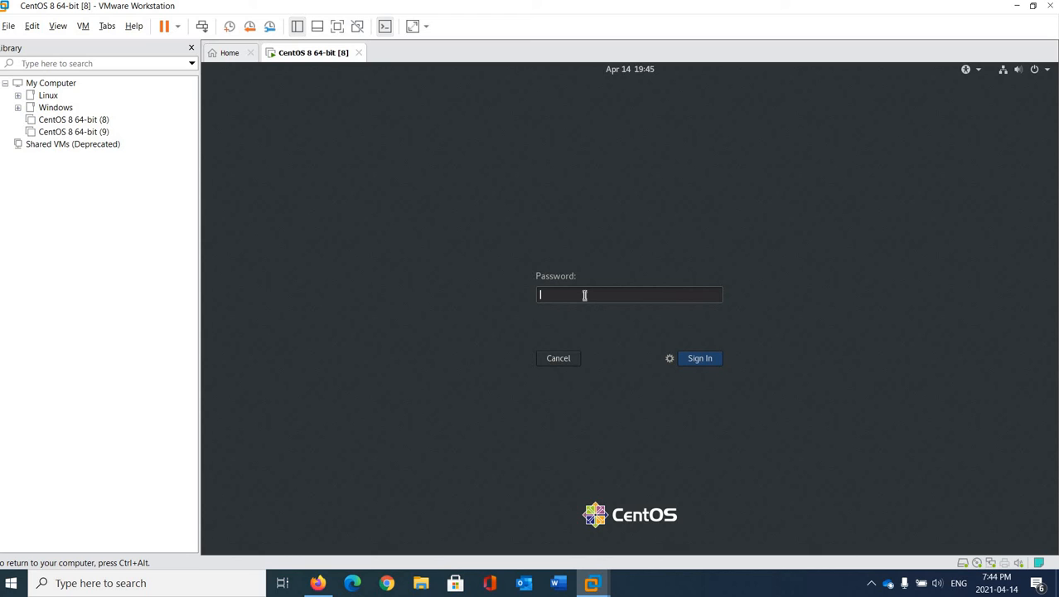
text(********)
text(**)
key(Return)
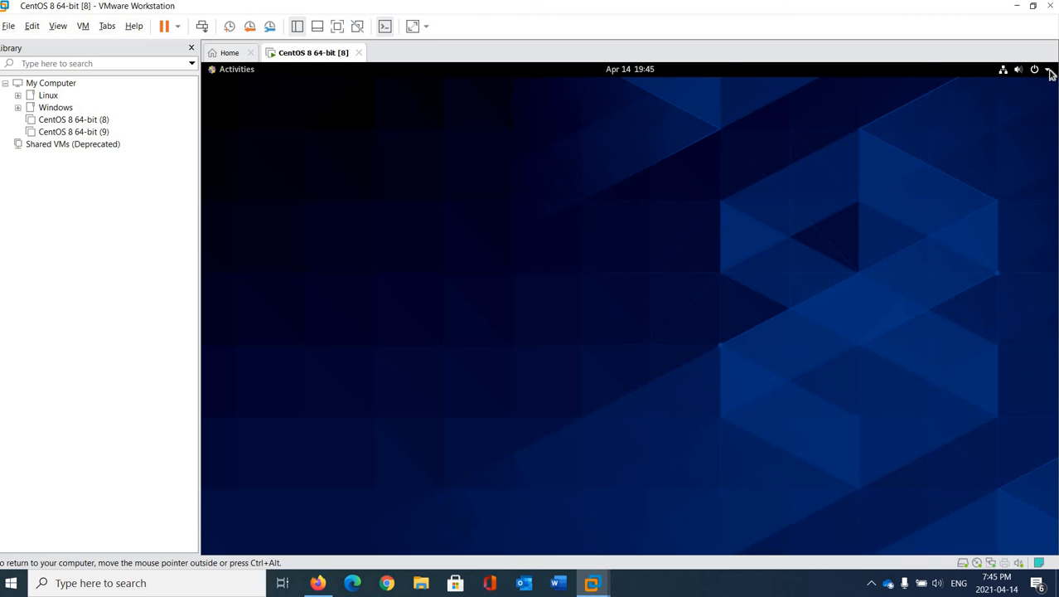
click(1048, 71)
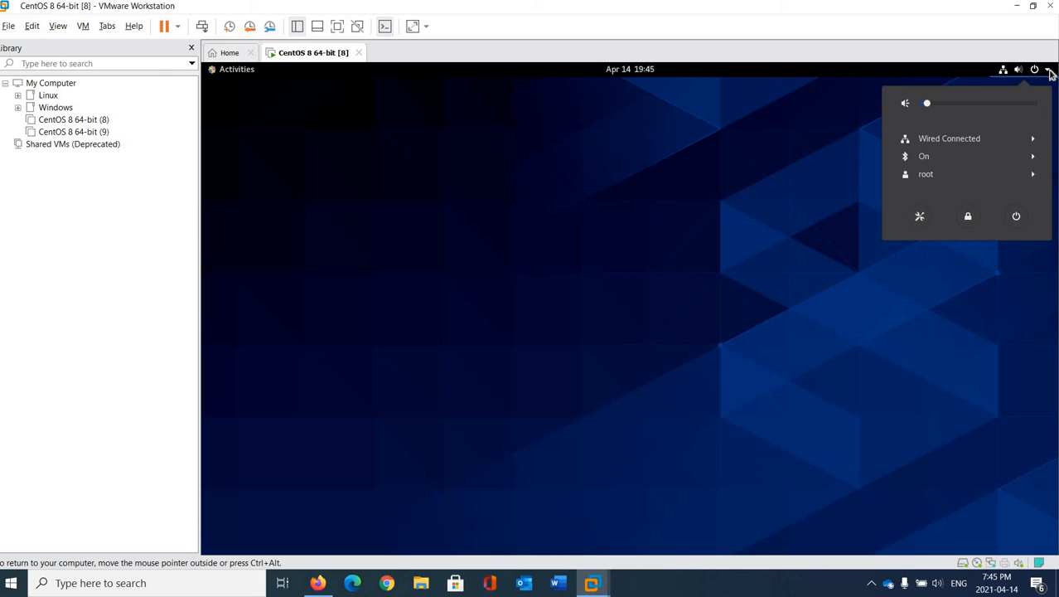
click(933, 178)
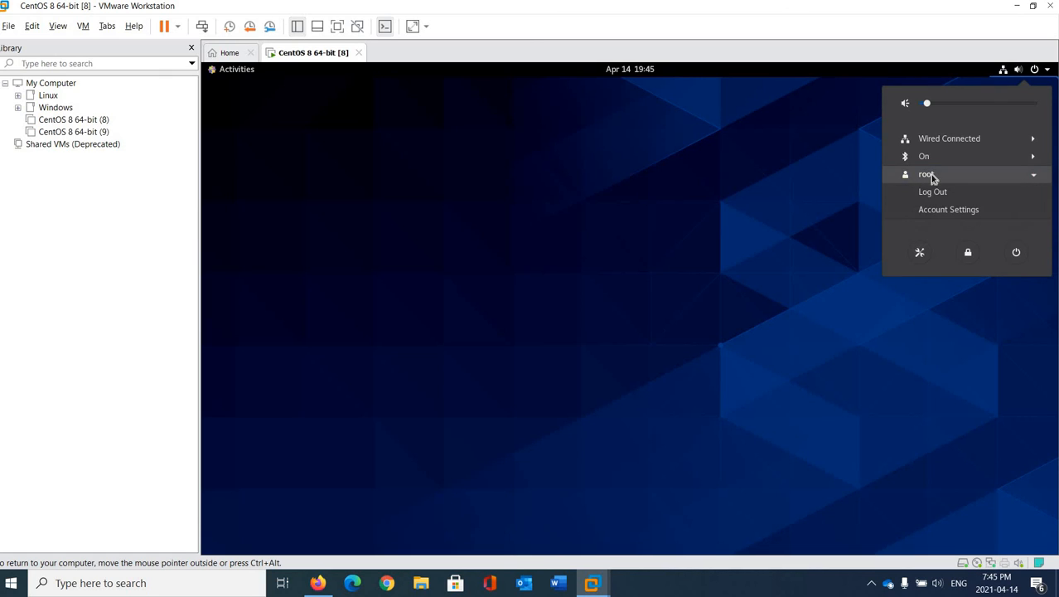
click(946, 210)
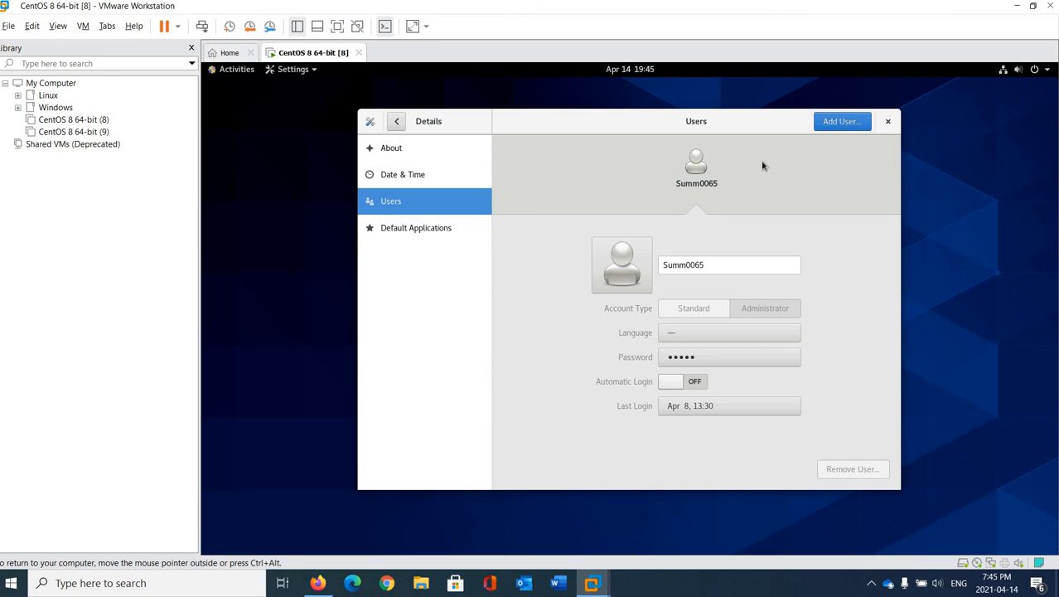
click(888, 122)
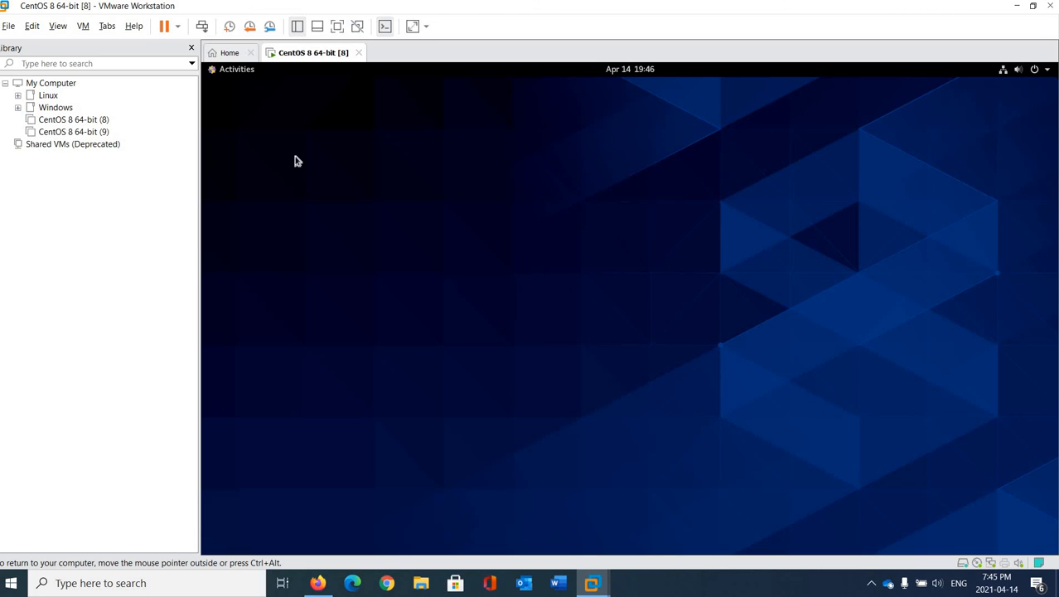
click(244, 75)
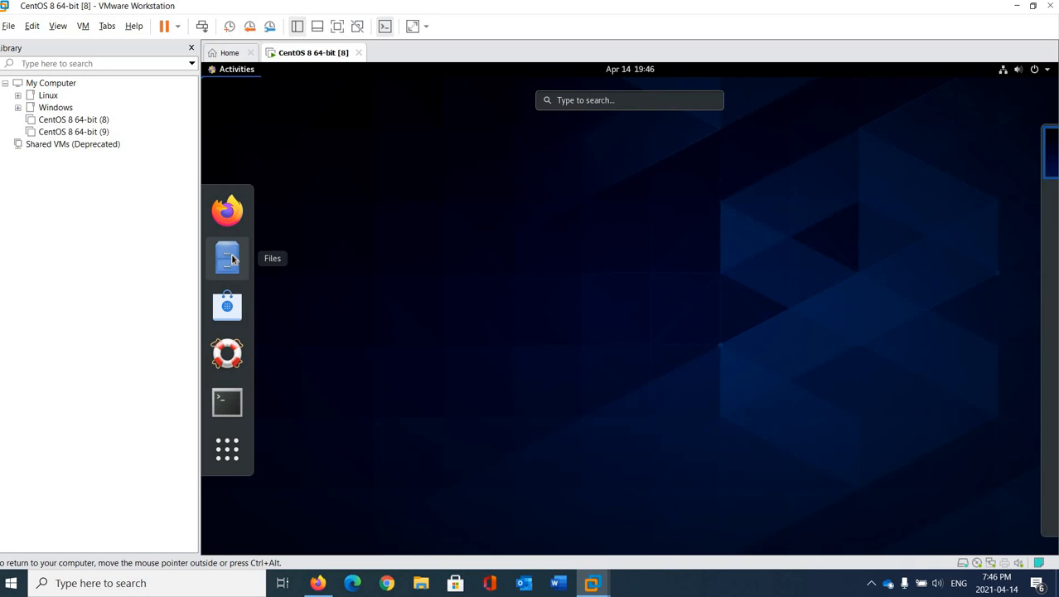
click(229, 404)
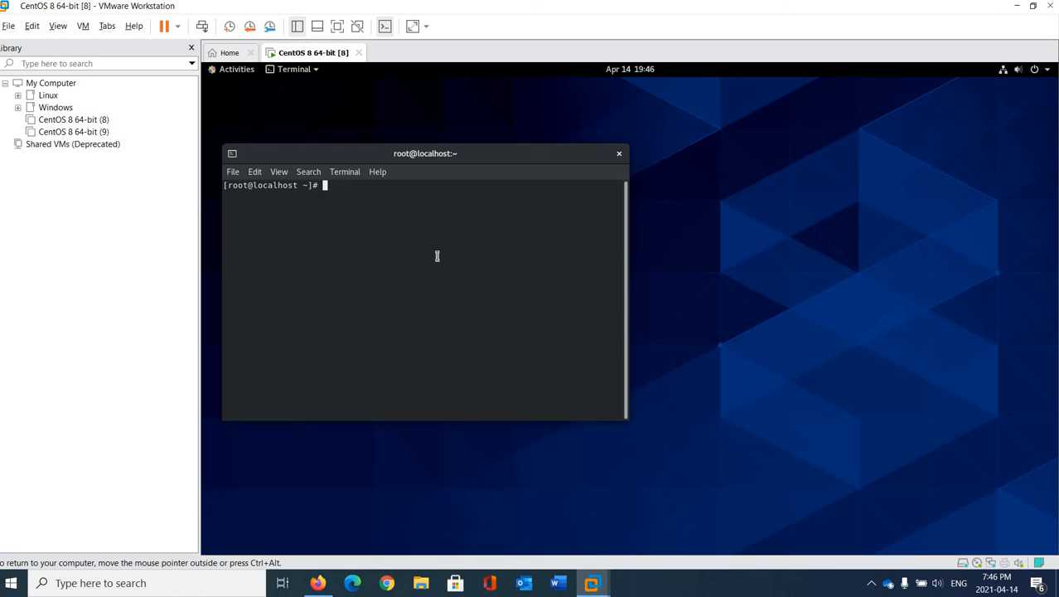
click(620, 154)
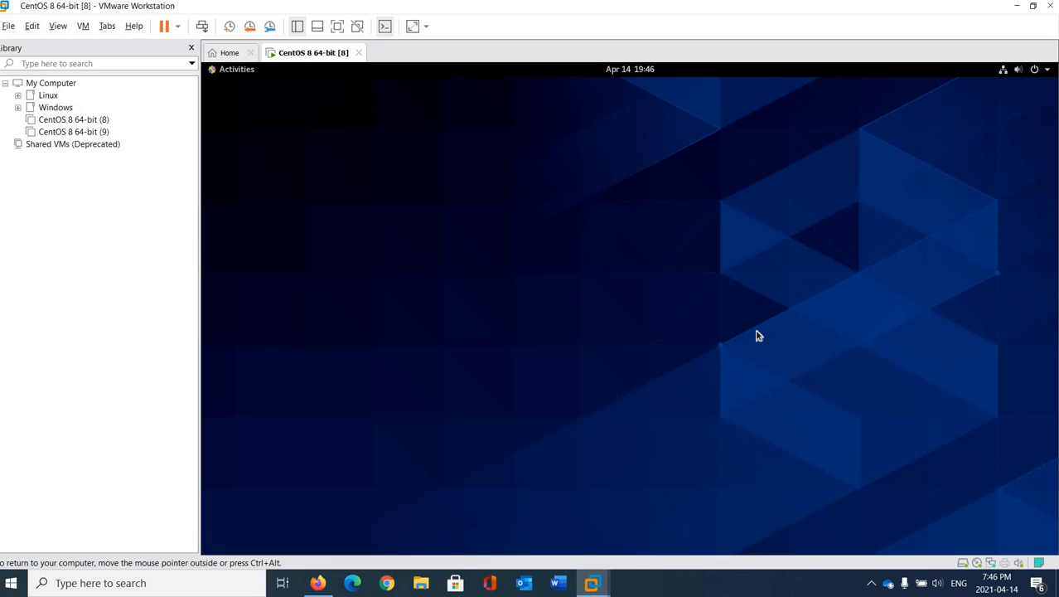